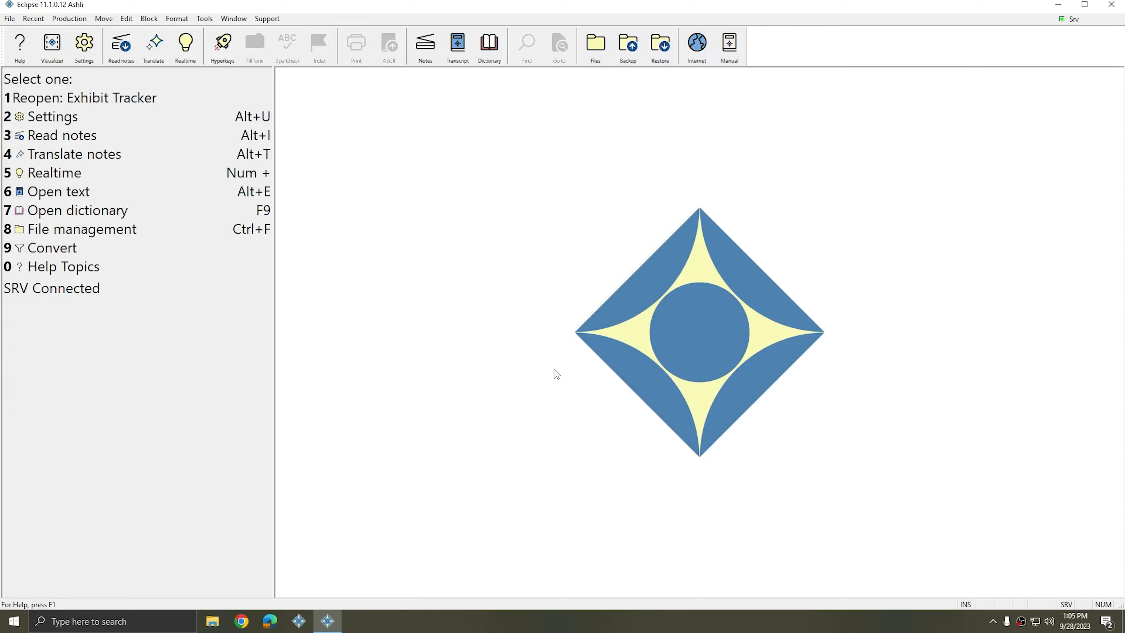
Step: Download the Exhibit tracker plugin from the Plugin Store
click(268, 18)
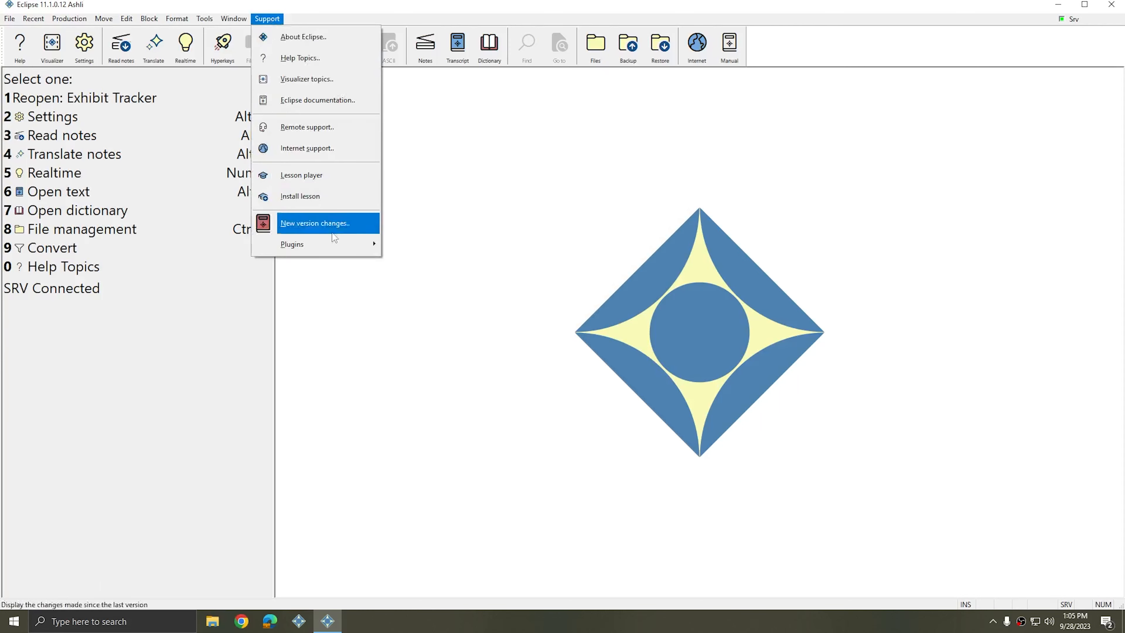
click(425, 287)
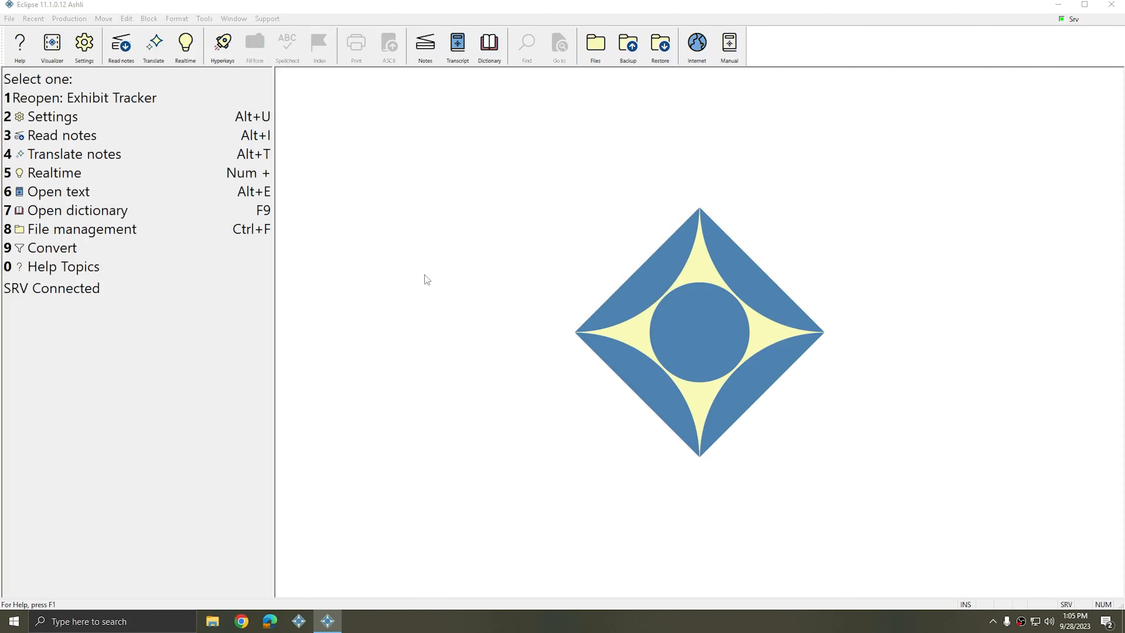
click(350, 370)
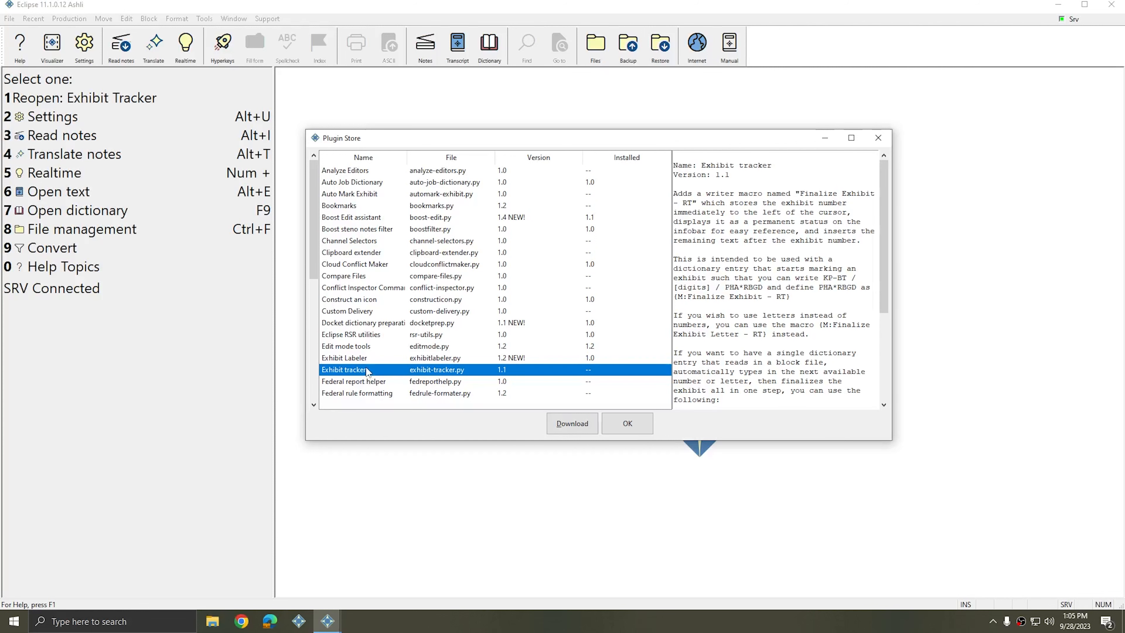
click(561, 423)
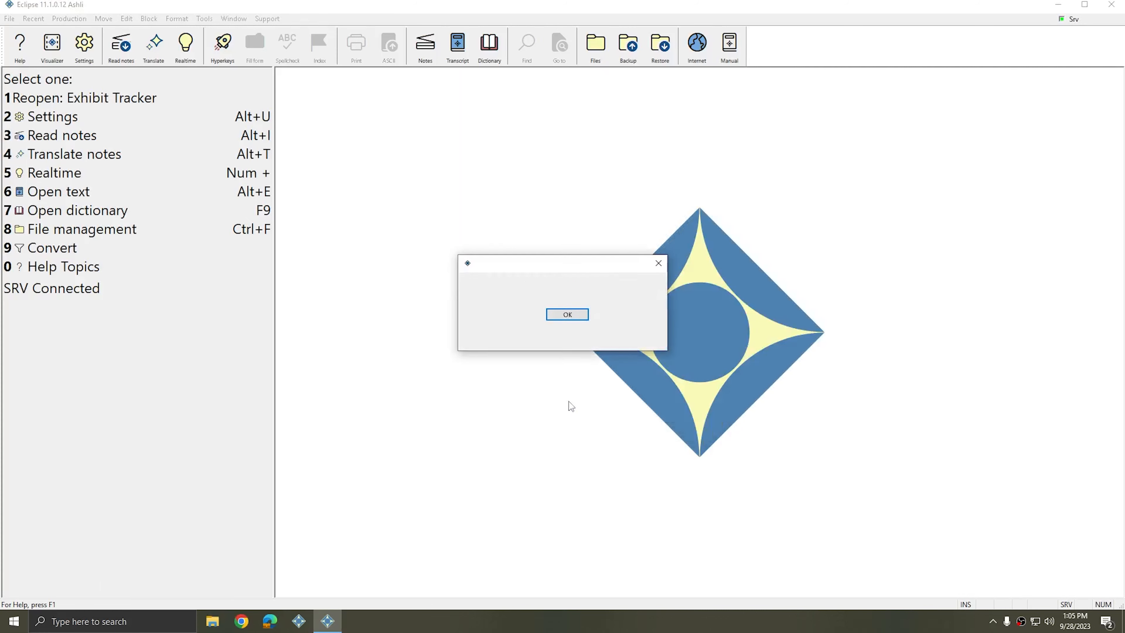
click(561, 316)
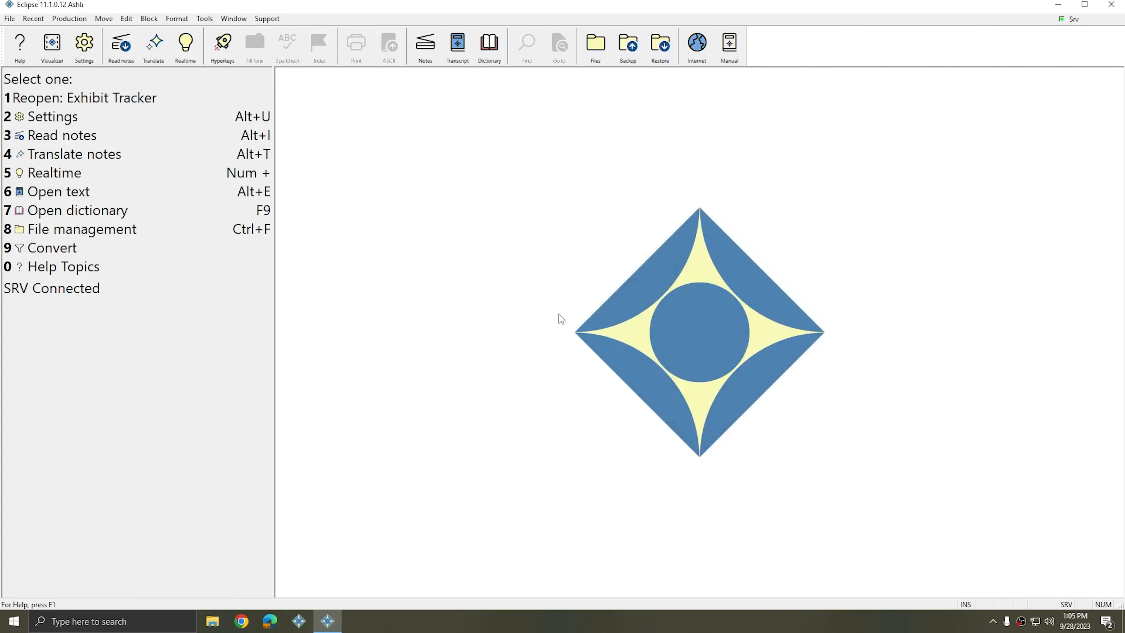
Step: Enable the Exhibit tracker plugin in the Plugin Manager
click(275, 19)
mouse_move(326, 244)
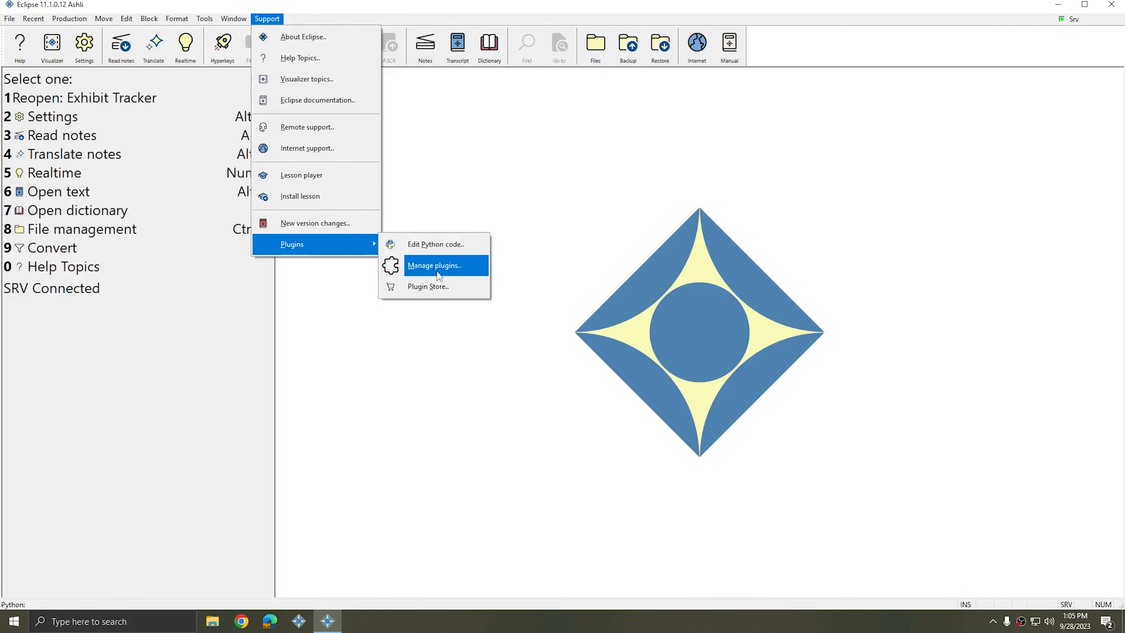
click(424, 271)
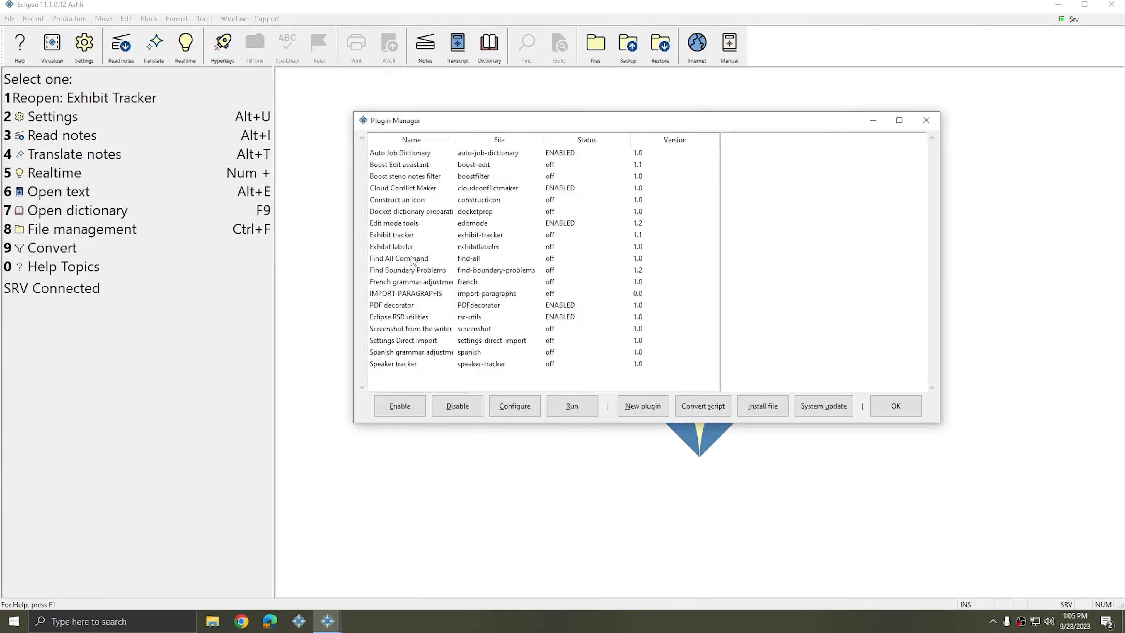
click(395, 237)
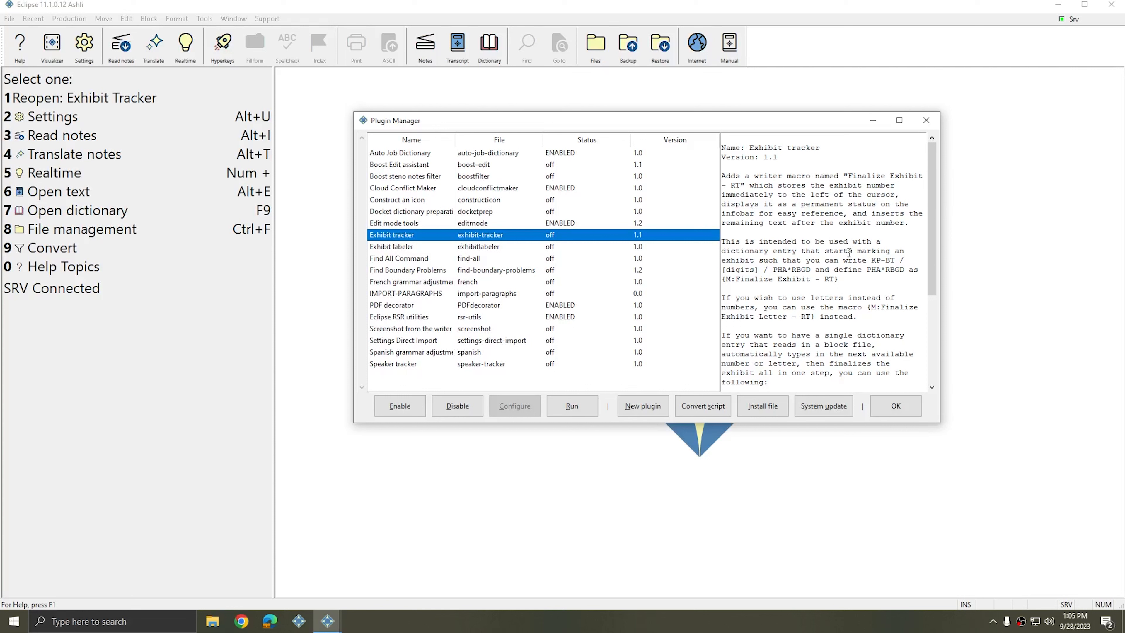
drag(859, 284, 722, 283)
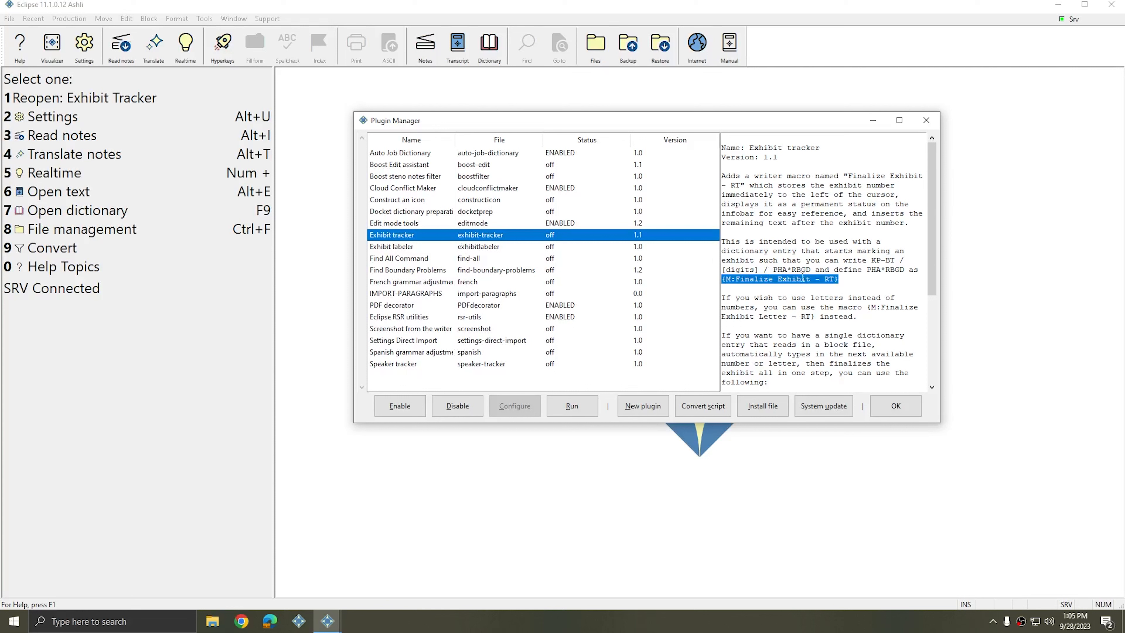
scroll(805, 277, down, 3)
drag(878, 317, 721, 307)
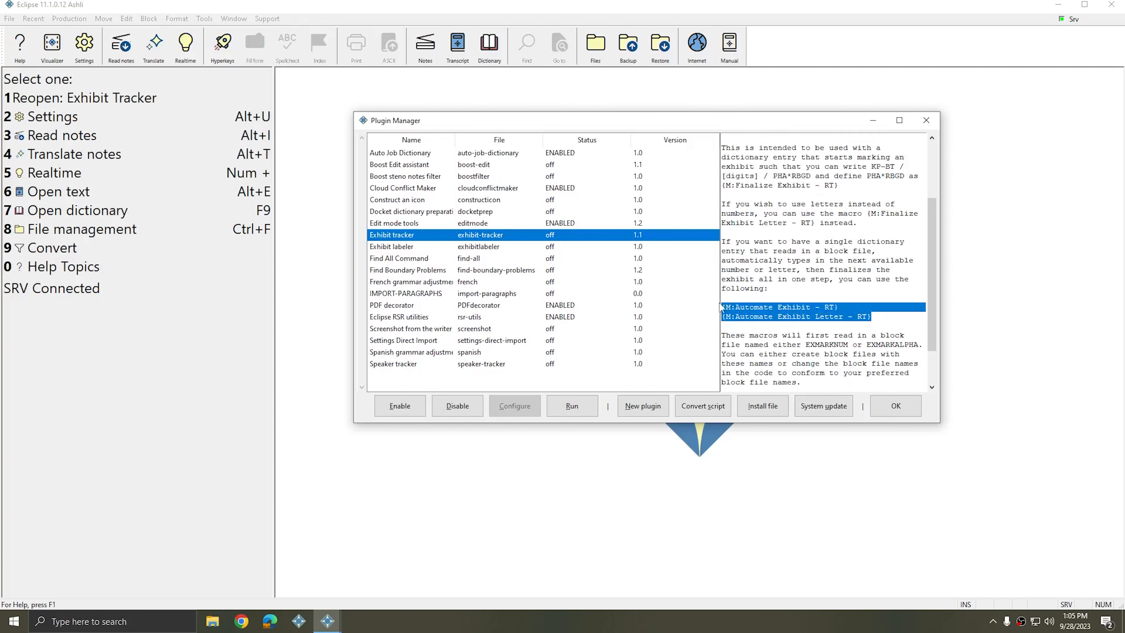
click(805, 265)
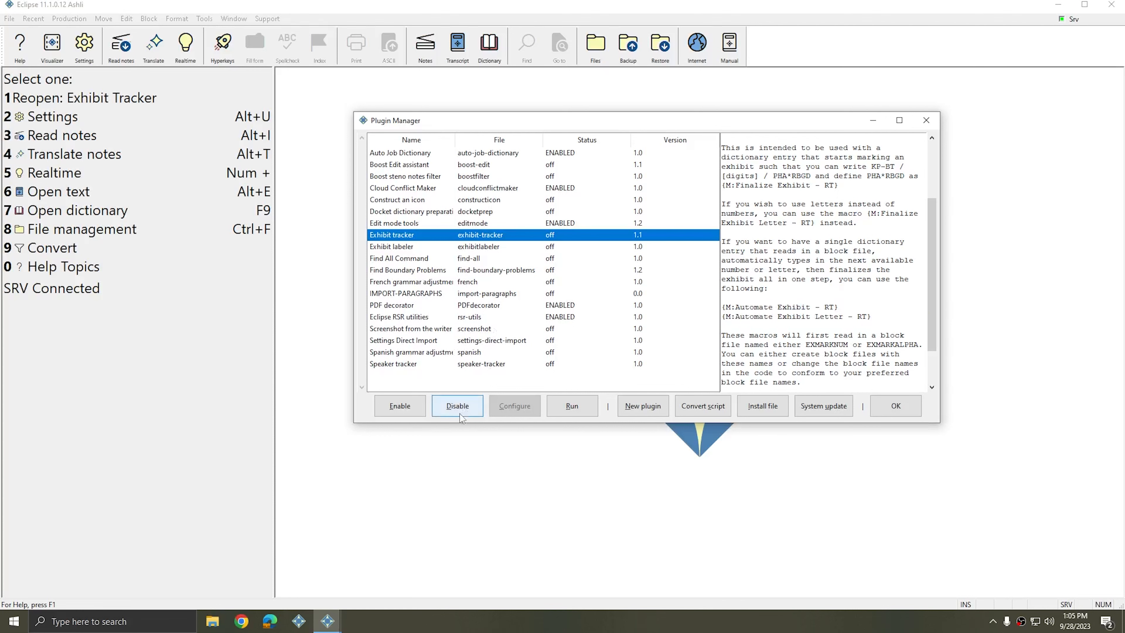
click(400, 405)
click(895, 406)
click(555, 318)
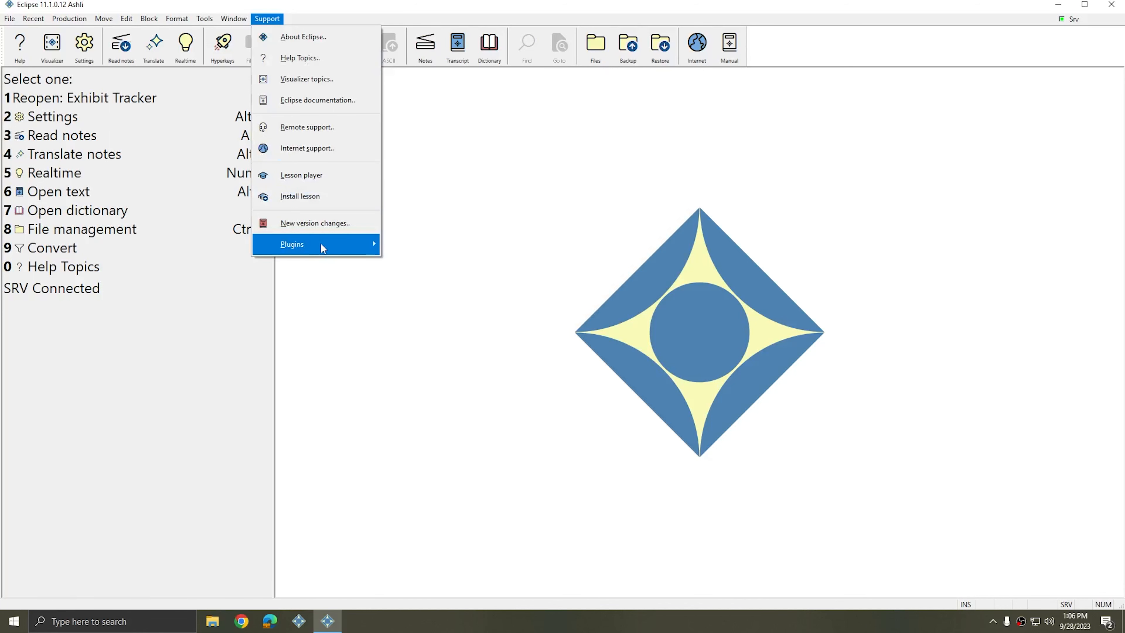
Step: Review the Exhibit tracker description in the Plugin Manager for the Finalize Exhibit - RT and Finalize Exhibit Letter - RT macros
mouse_move(320, 243)
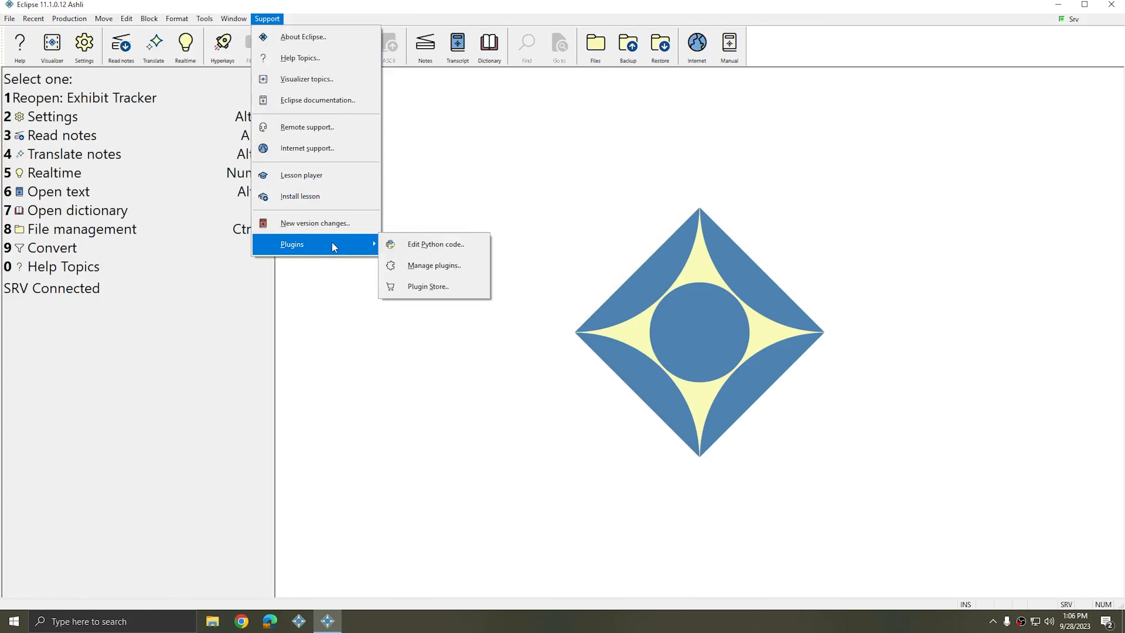
click(432, 272)
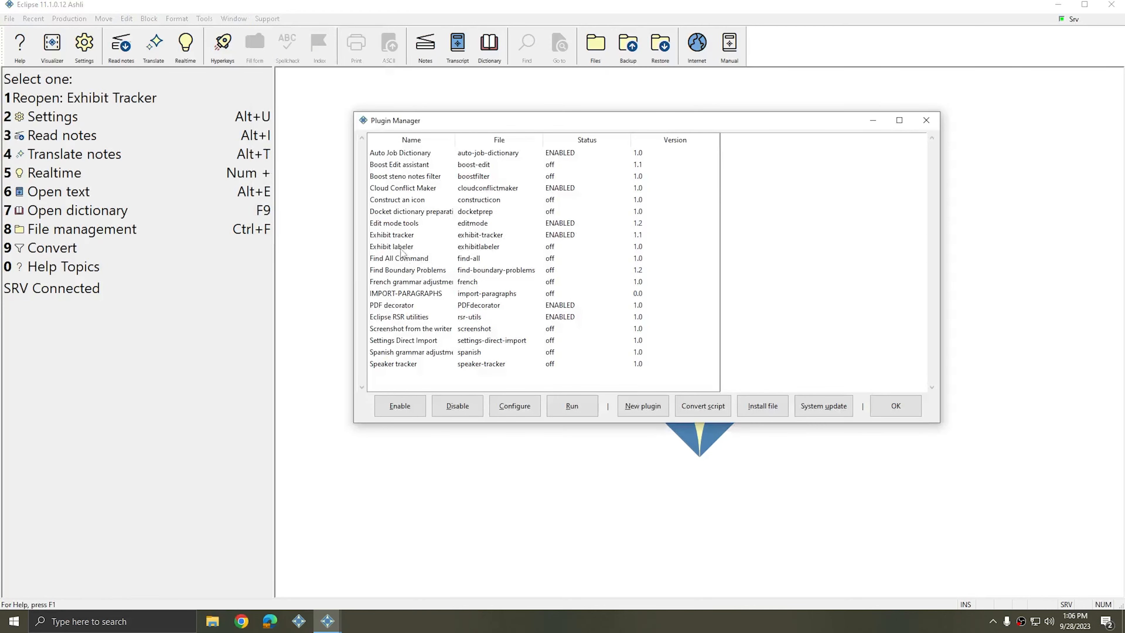
click(401, 237)
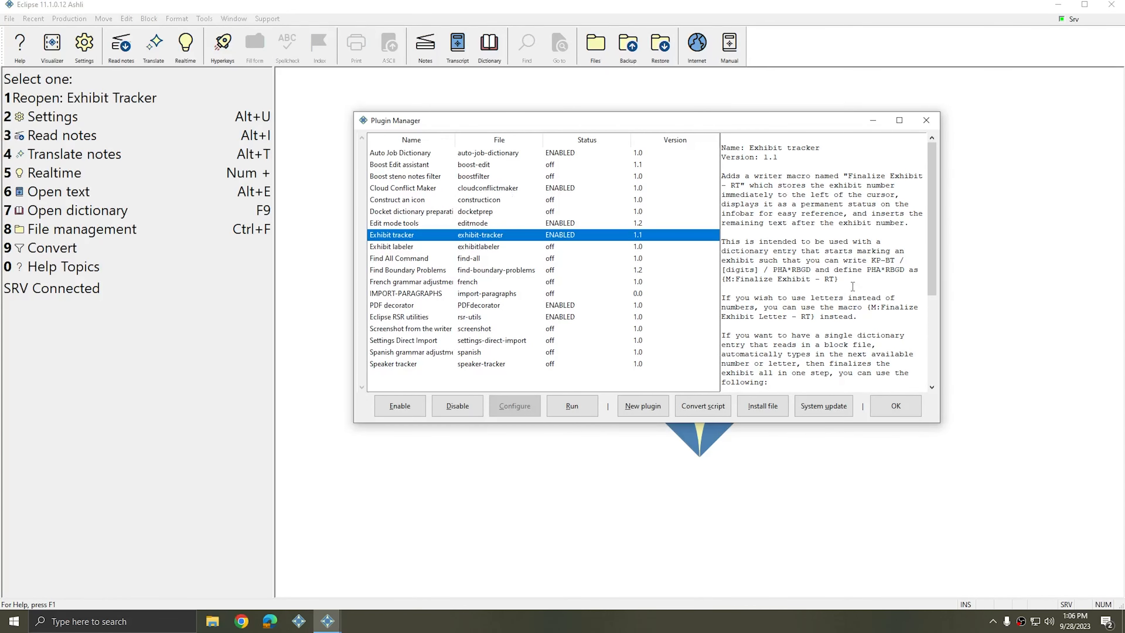
drag(854, 283, 723, 281)
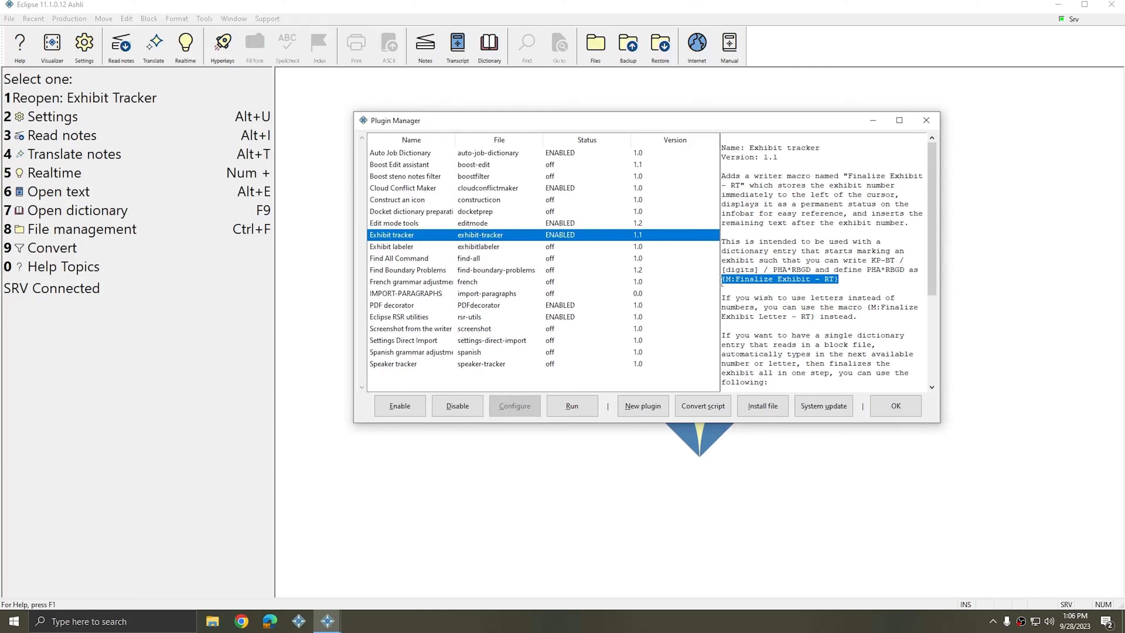
click(793, 265)
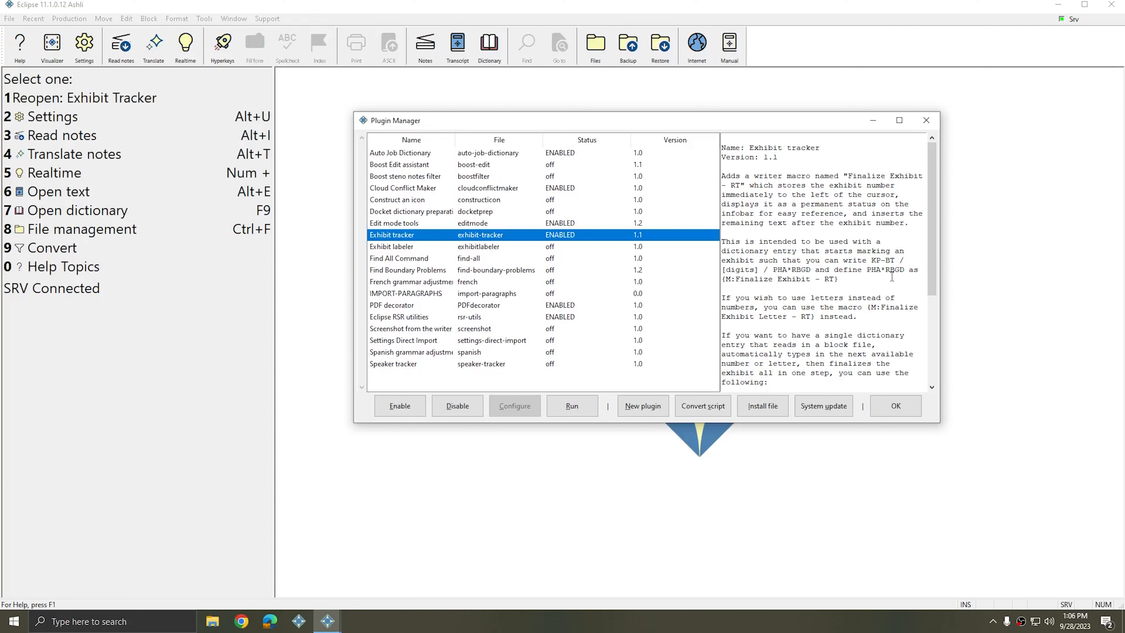
drag(871, 261, 888, 264)
triple_click(733, 270)
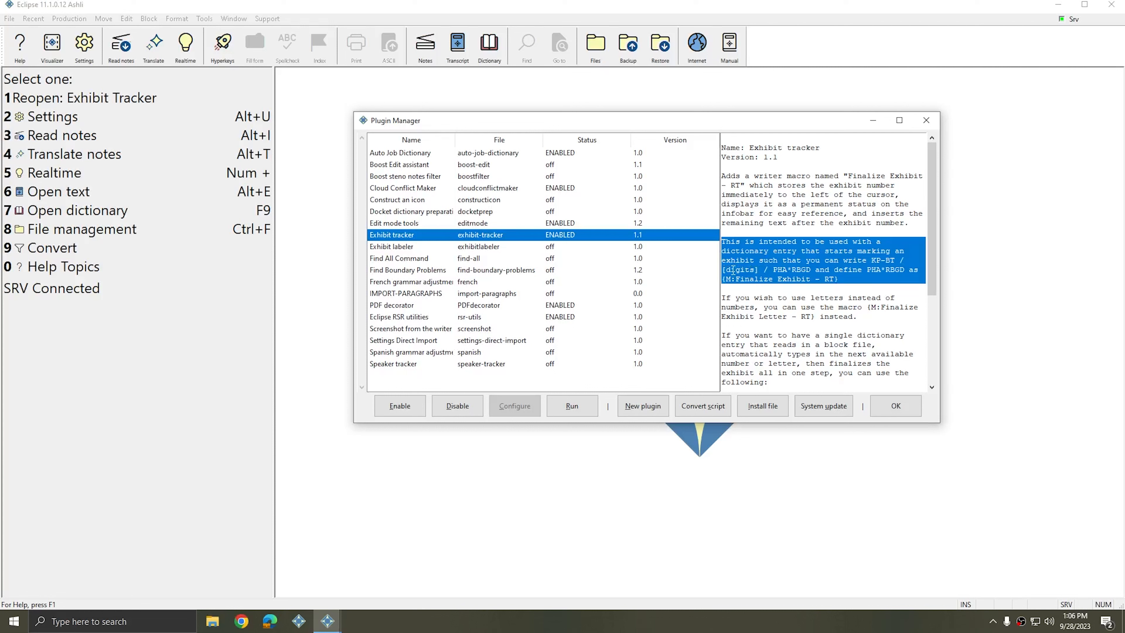
click(790, 268)
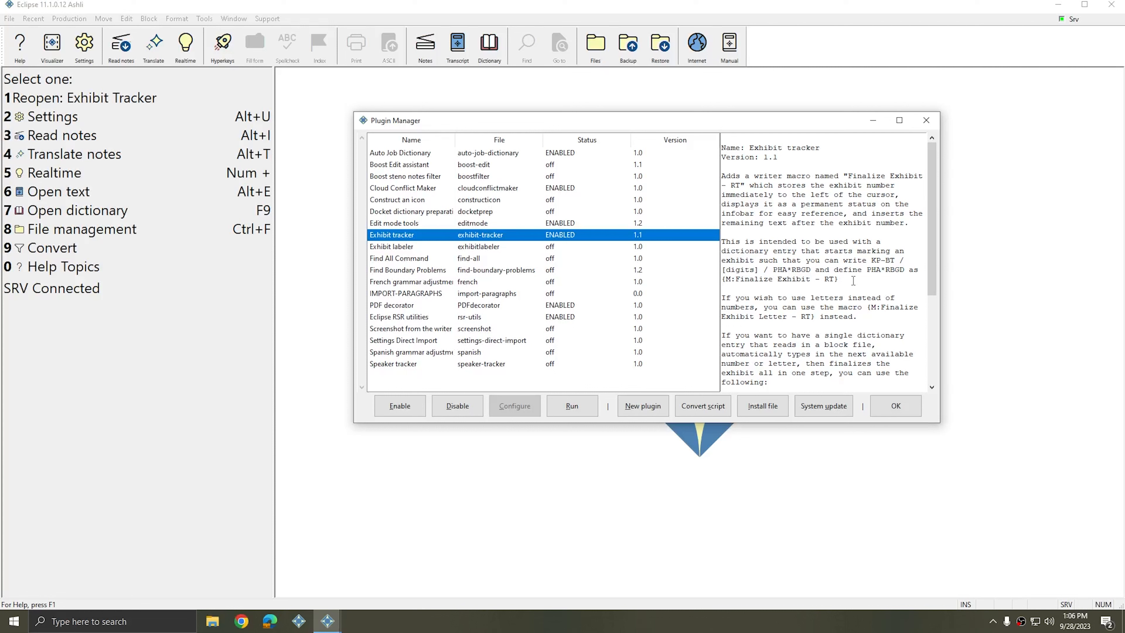
drag(846, 280, 724, 283)
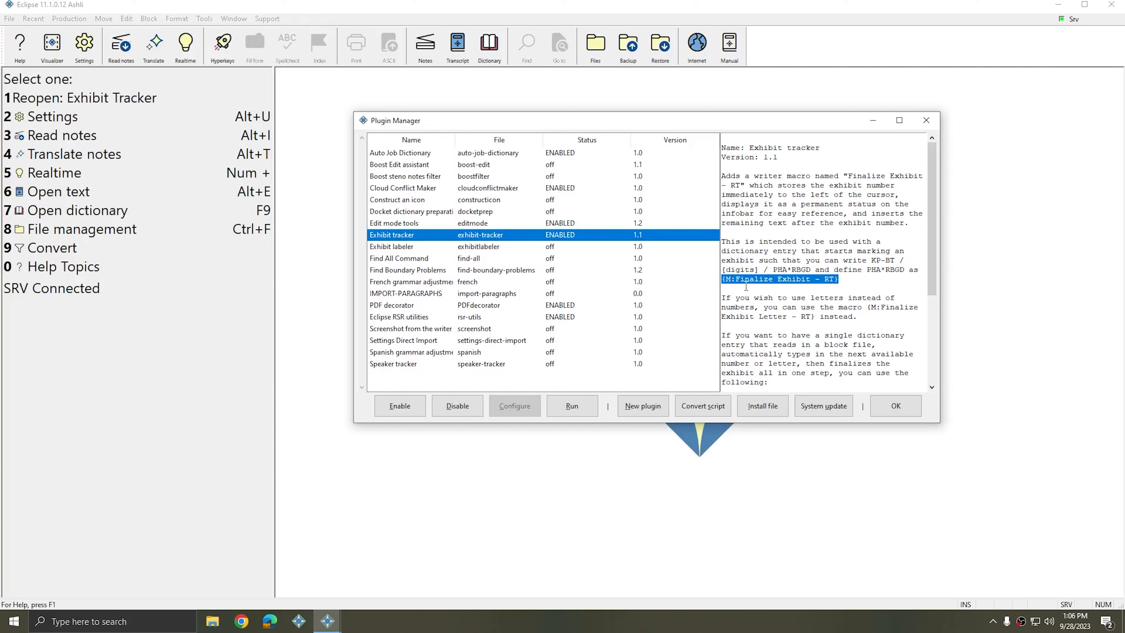
drag(868, 307, 817, 316)
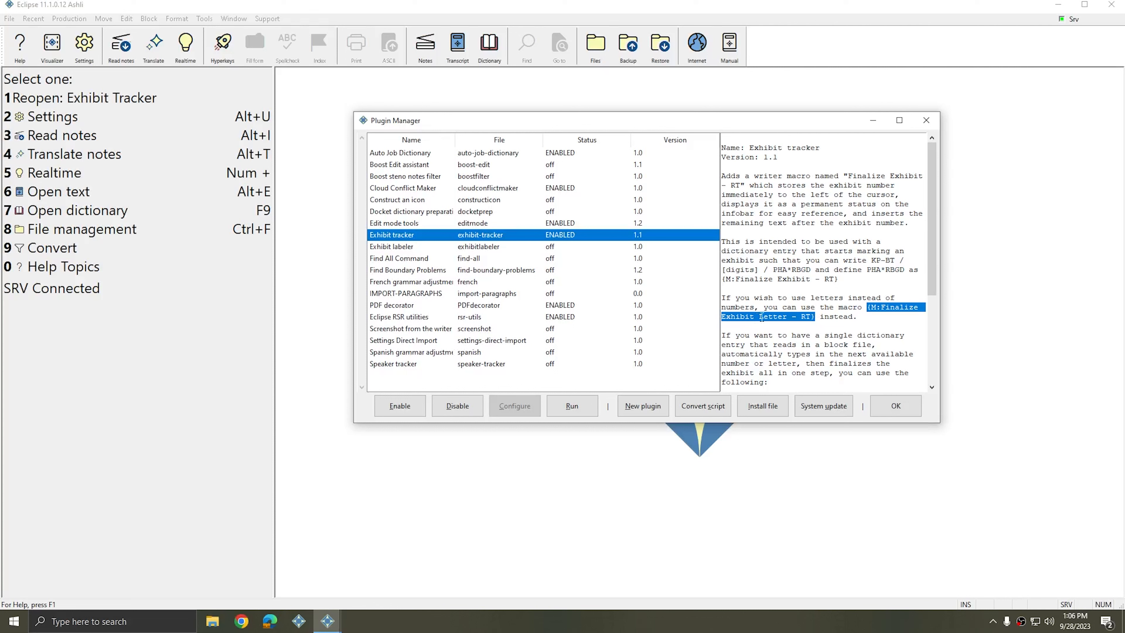
click(788, 317)
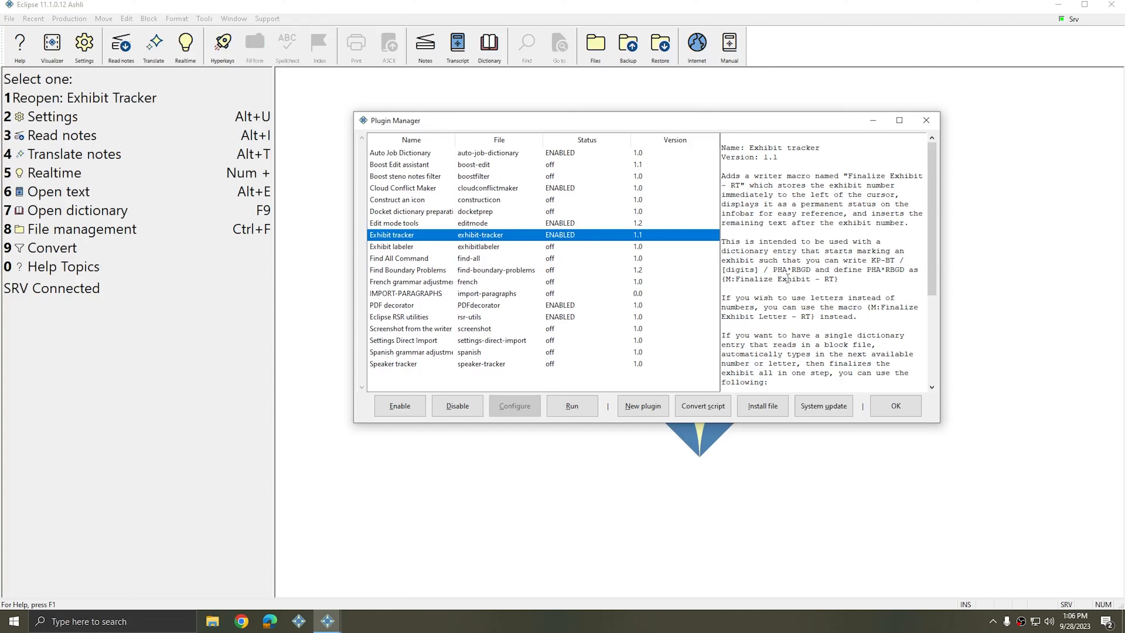
drag(867, 308, 817, 318)
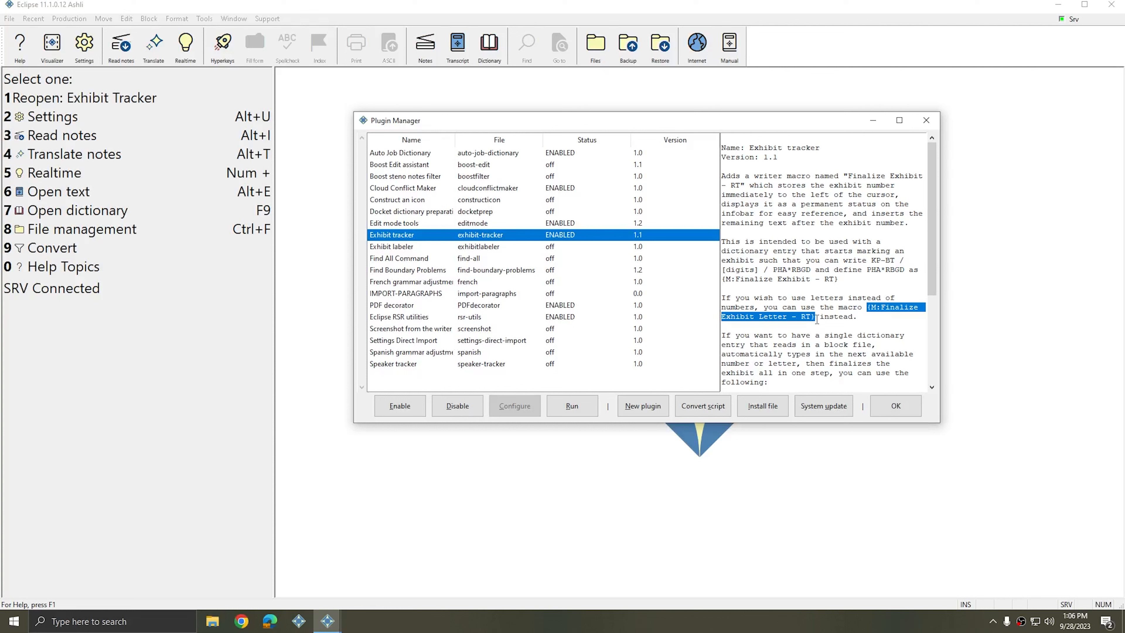
click(806, 279)
Step: Read the rest of the Exhibit tracker description, covering the Automate Exhibit macros and block file names, and close the Plugin Manager
scroll(882, 299, down, 2)
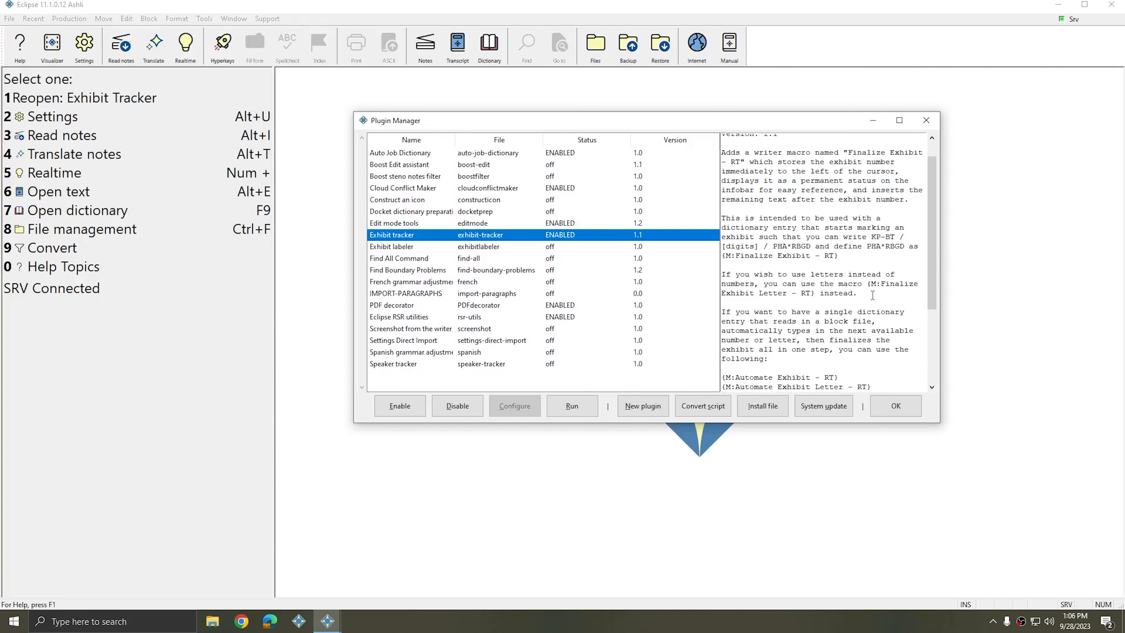
scroll(906, 287, down, 3)
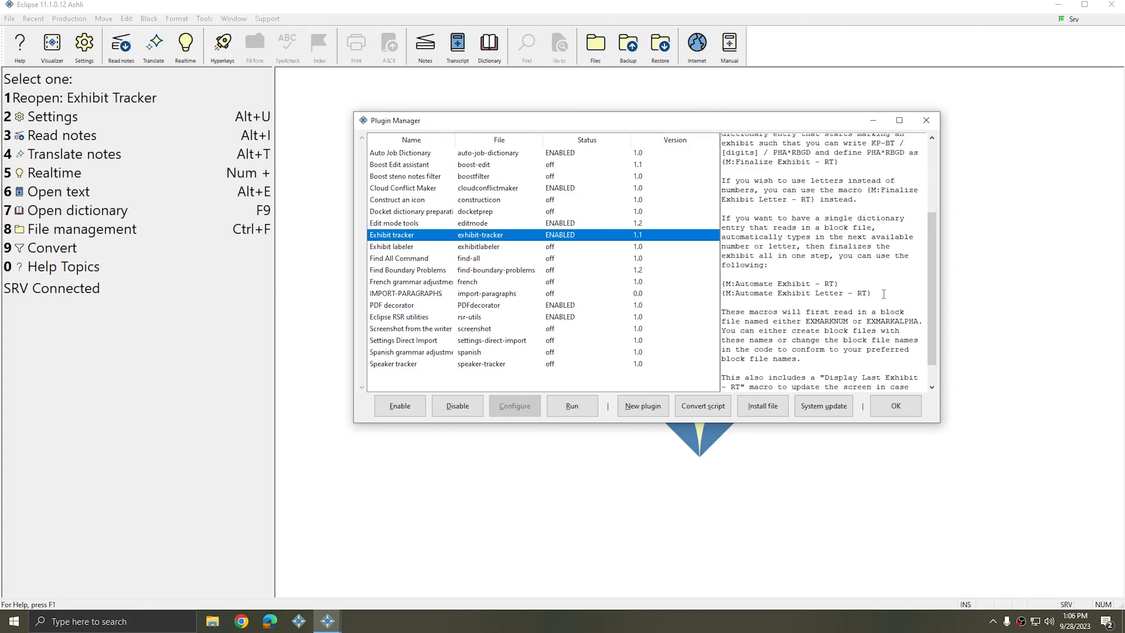
drag(876, 293, 722, 282)
click(786, 286)
scroll(825, 296, up, 3)
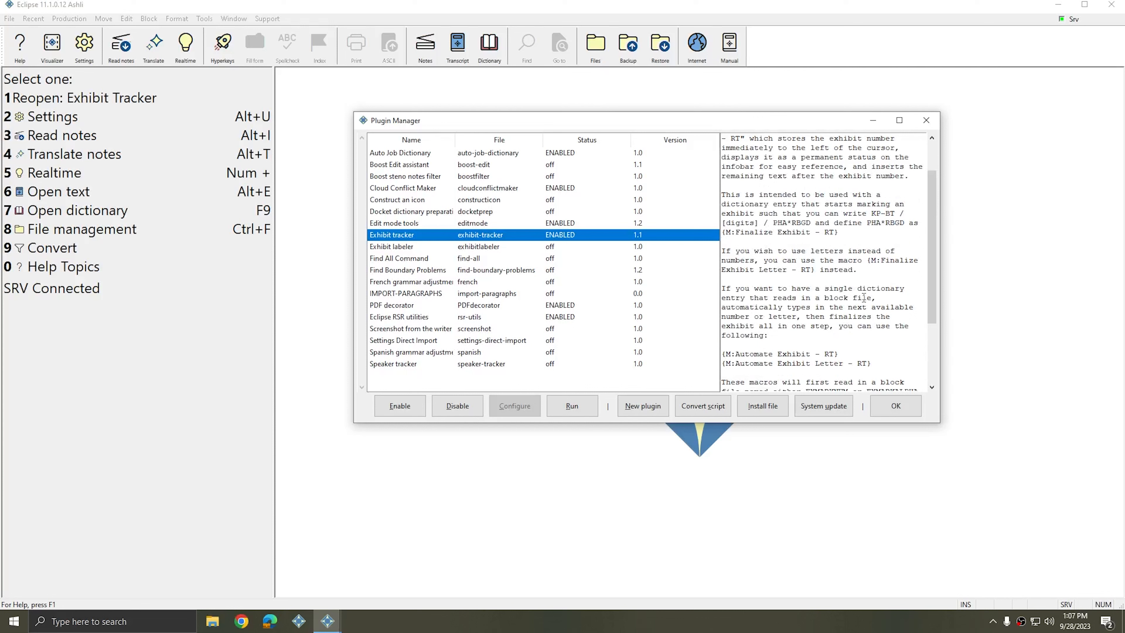
scroll(860, 279, down, 4)
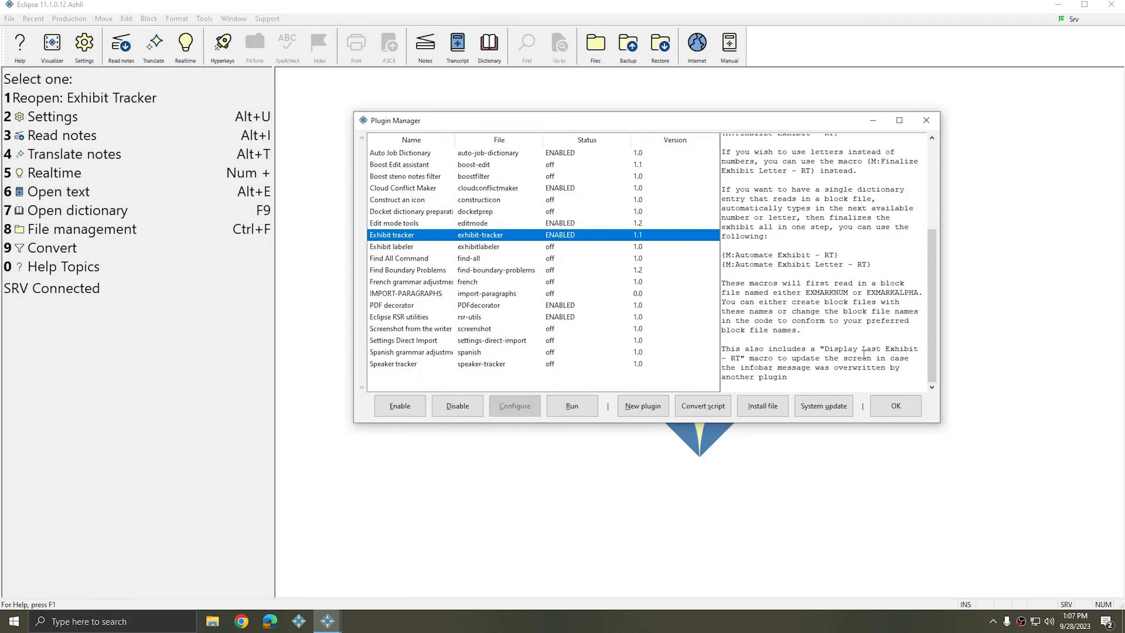
scroll(864, 355, up, 5)
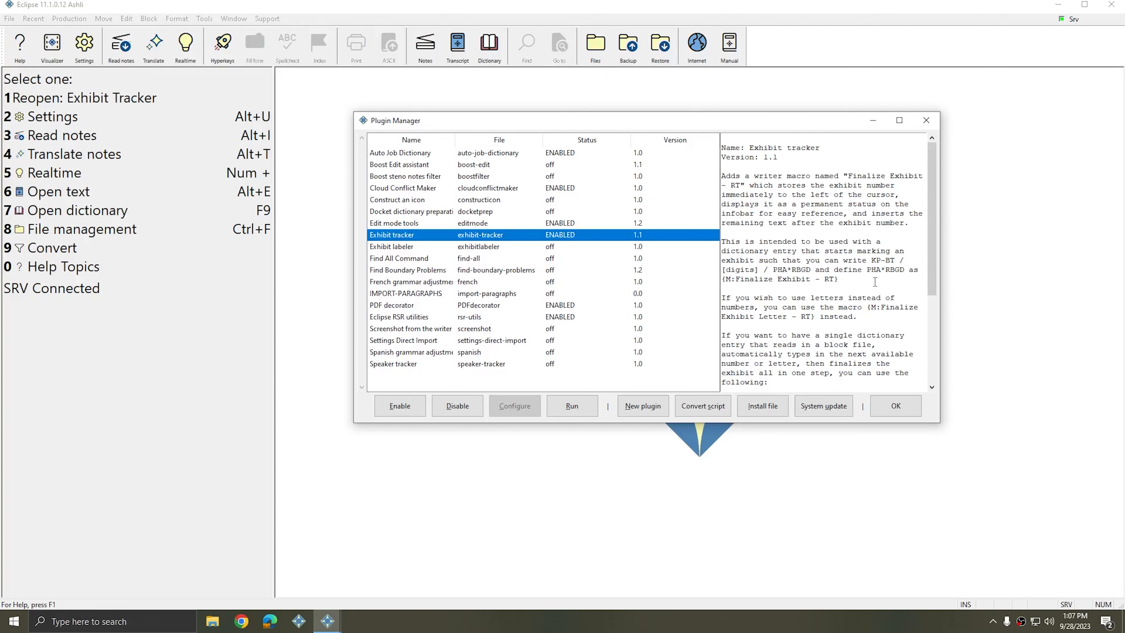
click(925, 121)
Step: Open the note file Exhibit Tracker.not
key(alt+t)
text(ex)
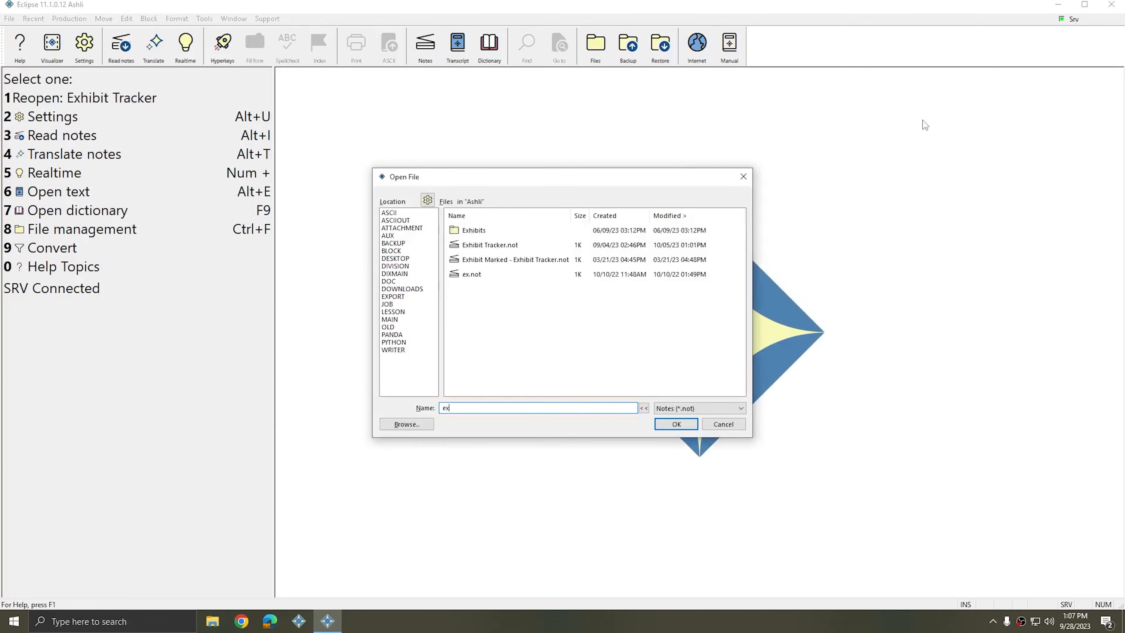
key(Down)
key(Return)
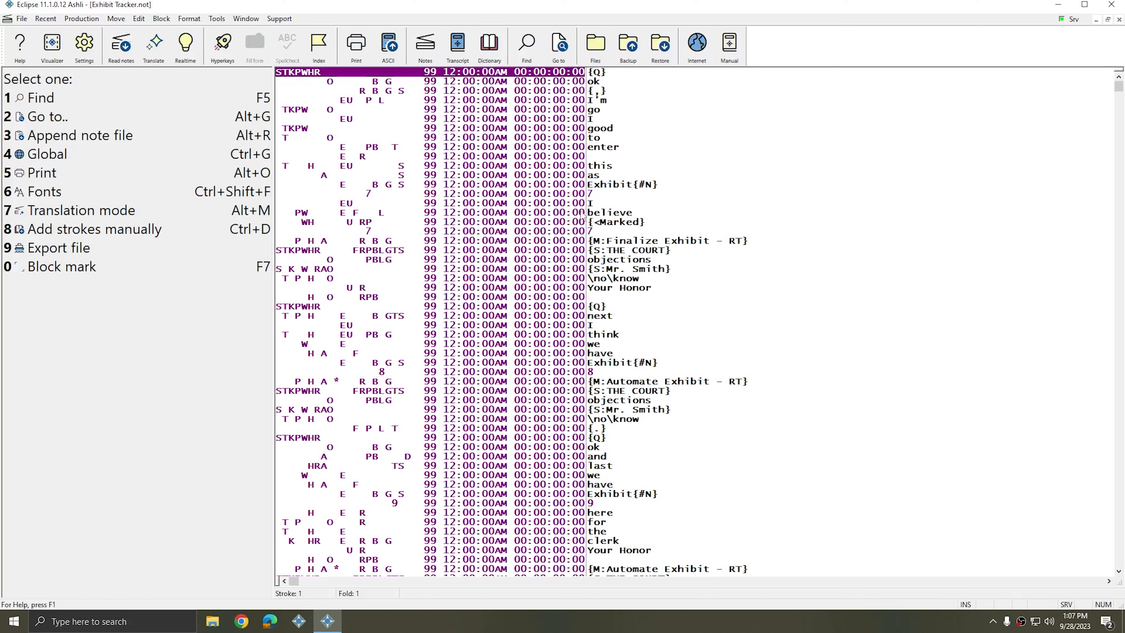
Step: Select the {<Marked} stroke in the notes and inspect the block file Marked.ecl from the Blocks folder, closing it when finished
click(583, 220)
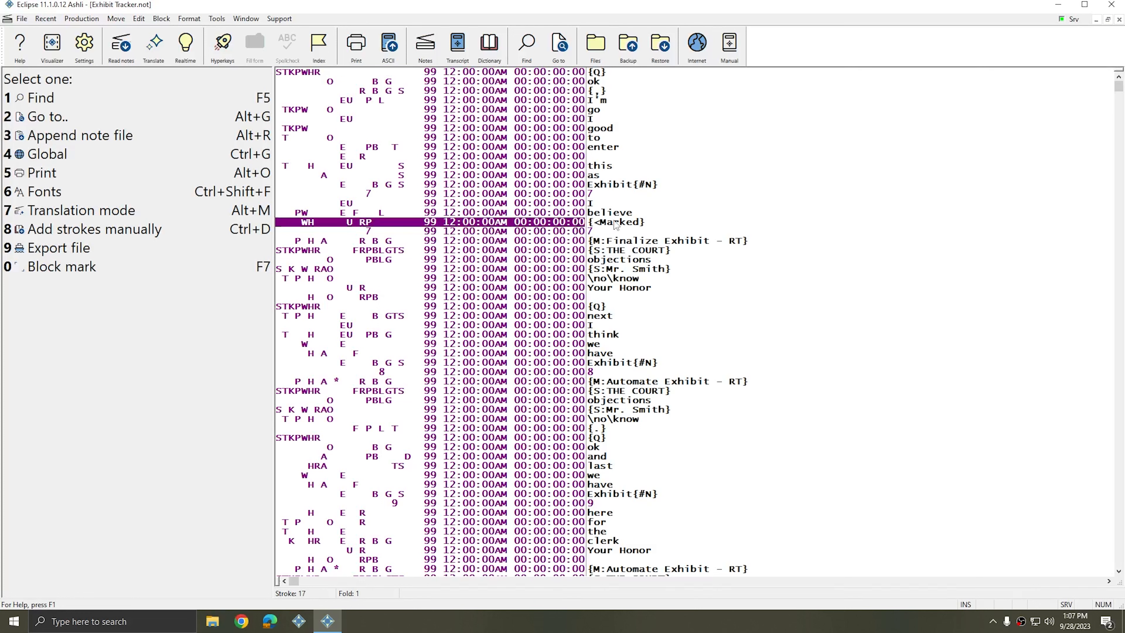
key(ctrl+o)
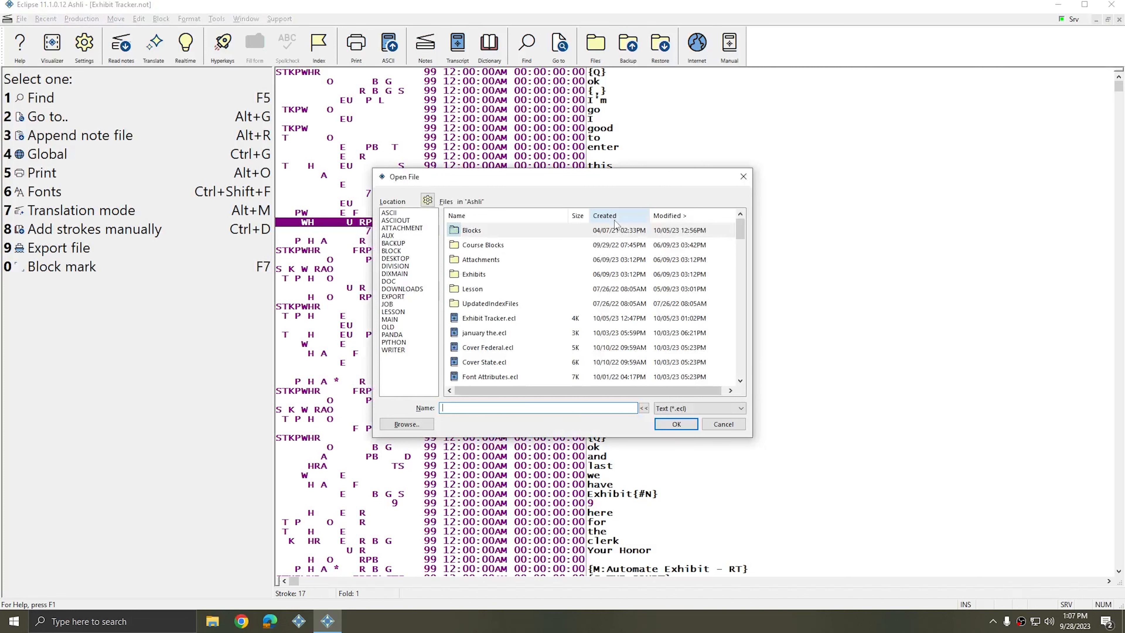
double_click(500, 231)
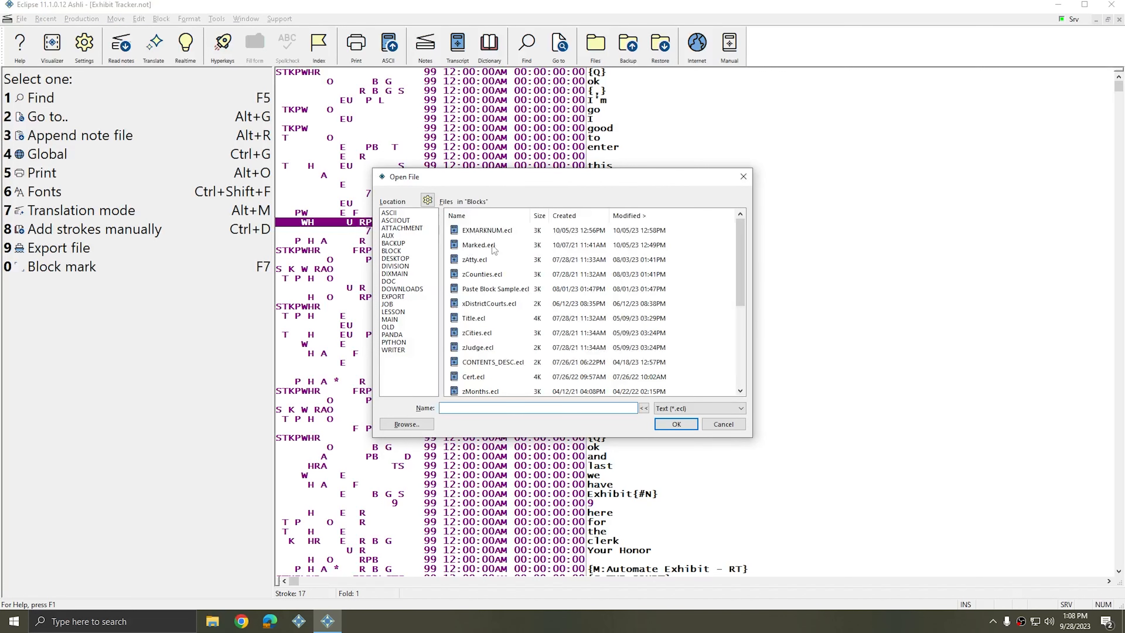
double_click(494, 248)
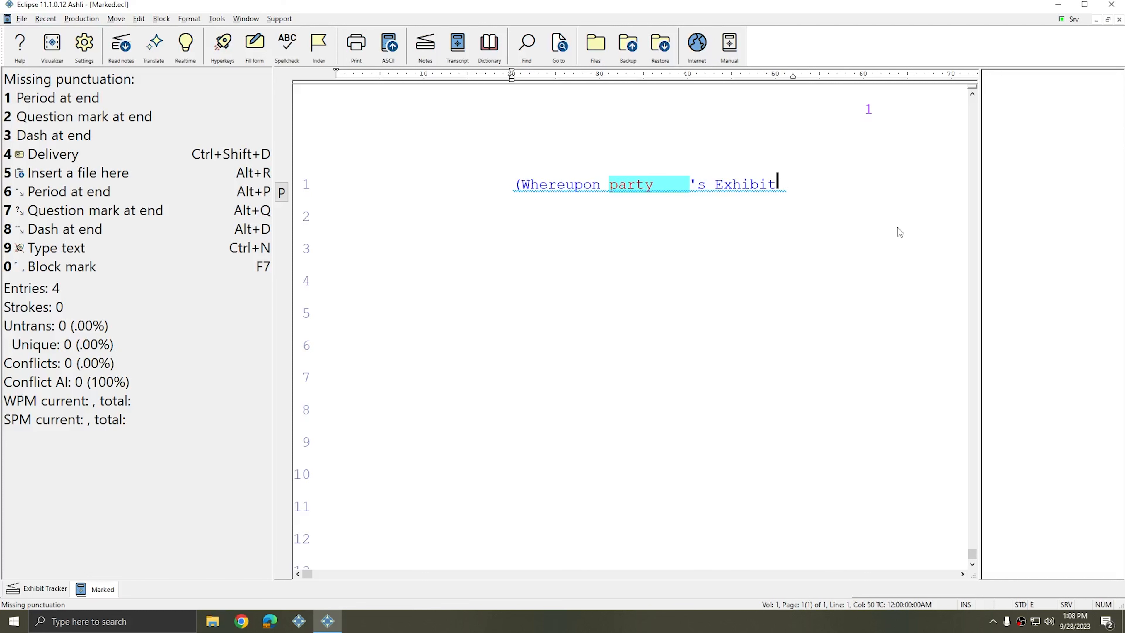
key(Escape)
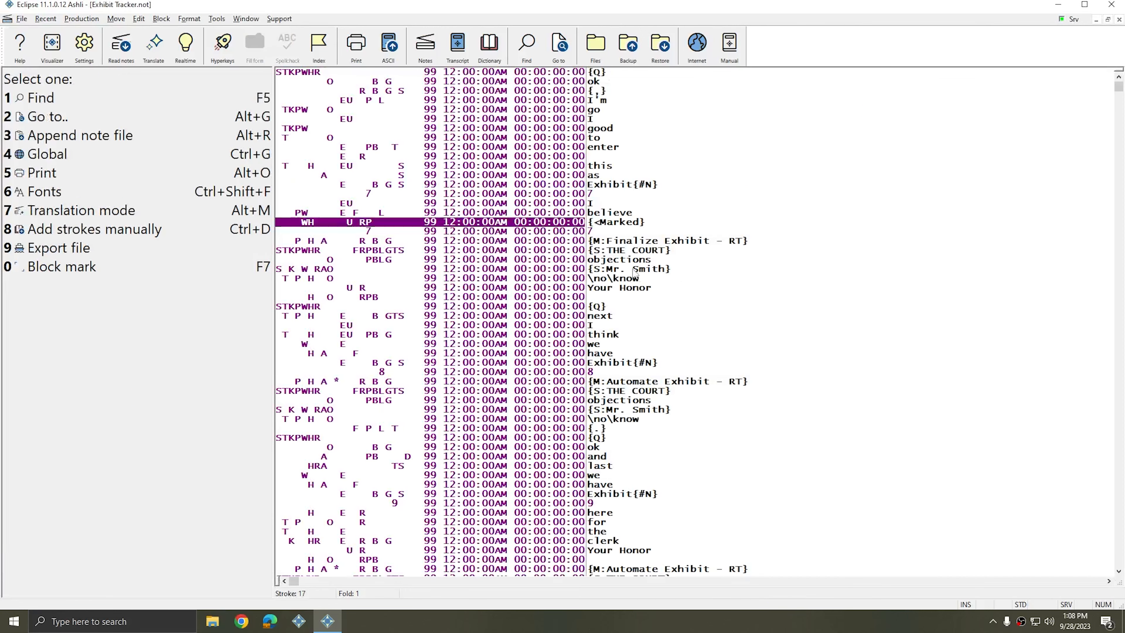
Step: Select the {M:Finalize Exhibit - RT} stroke and examine the strokes that follow it up to Exhibit 8
click(573, 244)
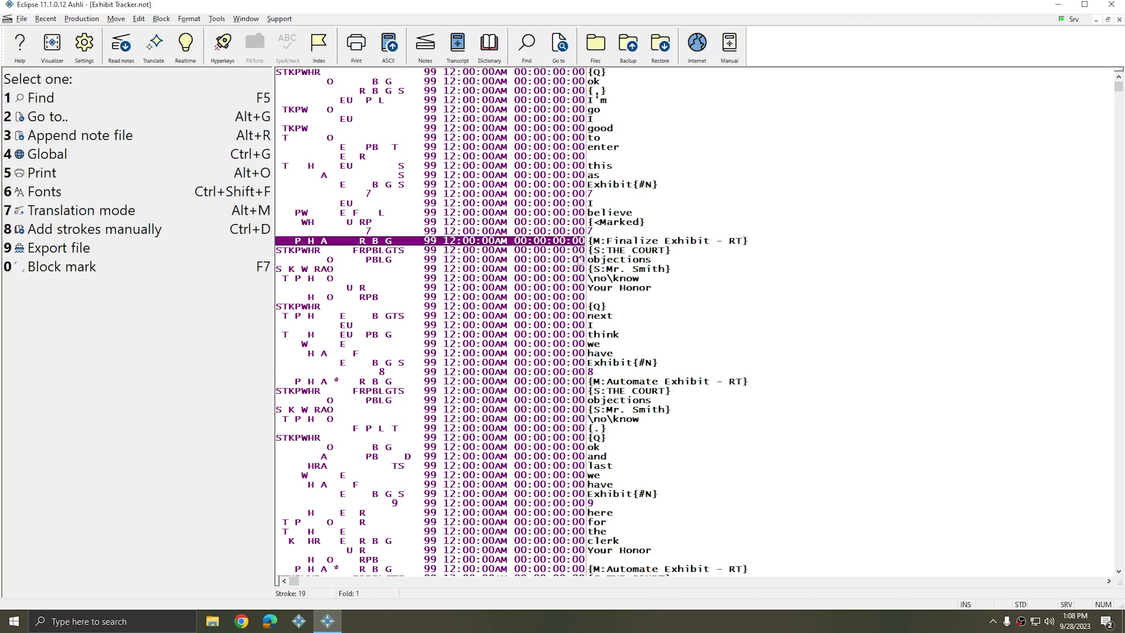
scroll(579, 271, down, 2)
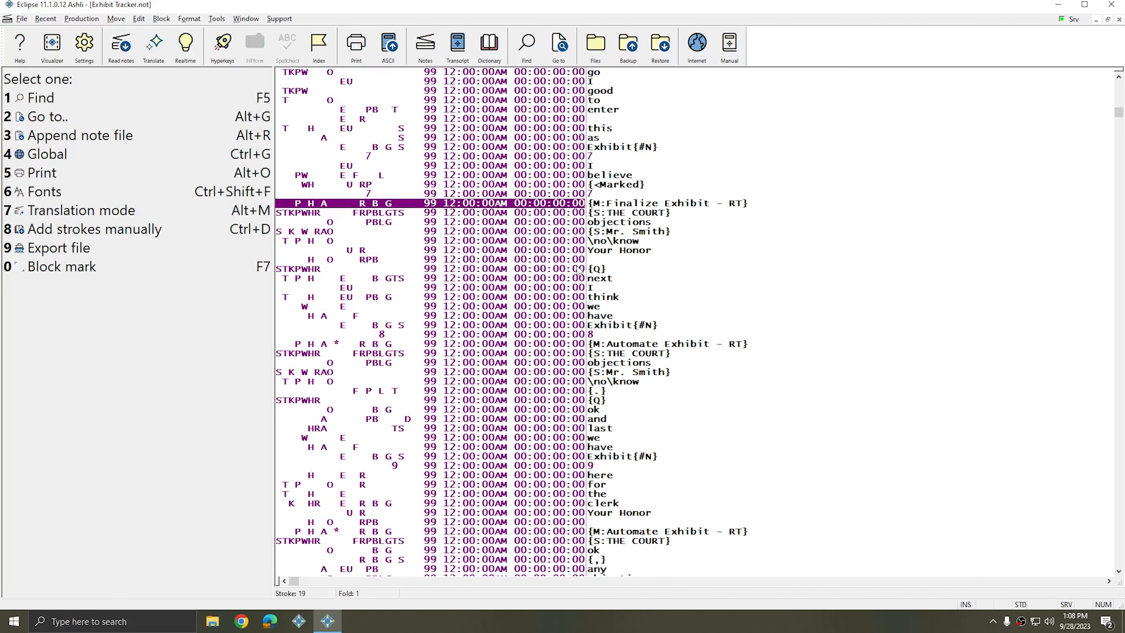
scroll(576, 224, down, 2)
drag(573, 249, 565, 296)
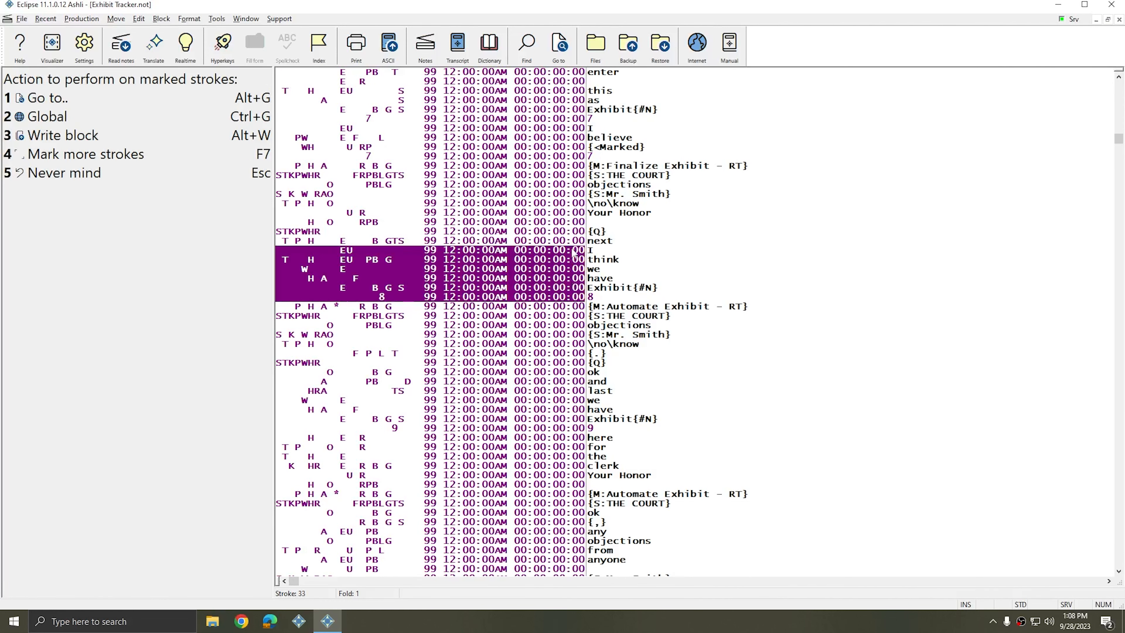
drag(572, 230, 571, 296)
key(Escape)
scroll(576, 296, down, 1)
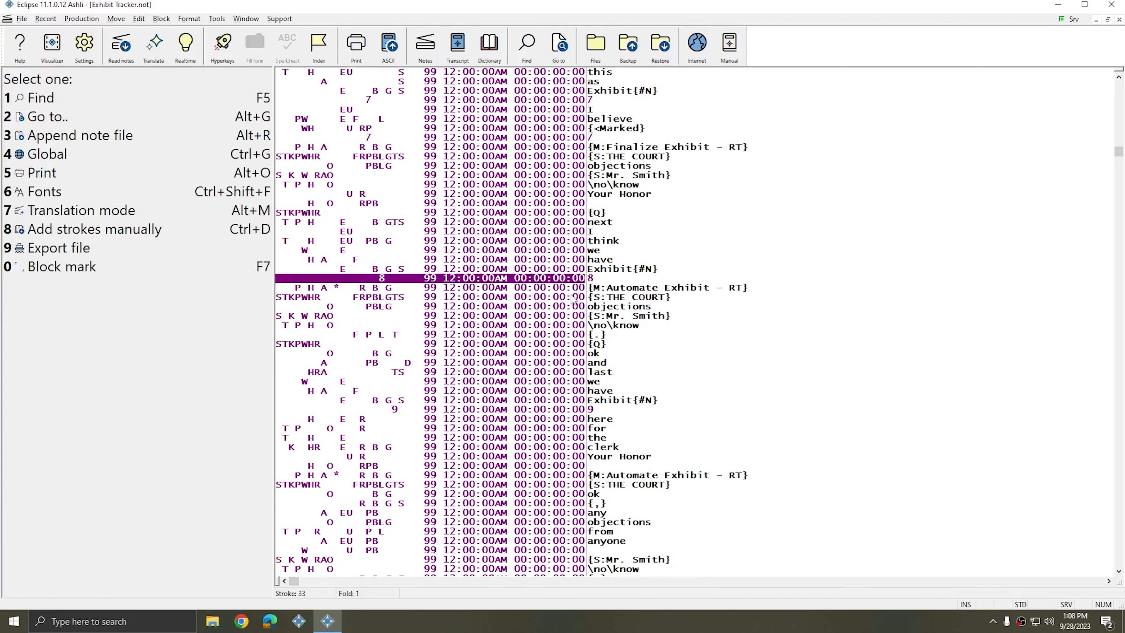
Step: Select the first {M:Automate Exhibit - RT} stroke in the notes and open the block file EXMARKNUM.ecl from the Blocks folder
click(583, 287)
scroll(582, 292, down, 1)
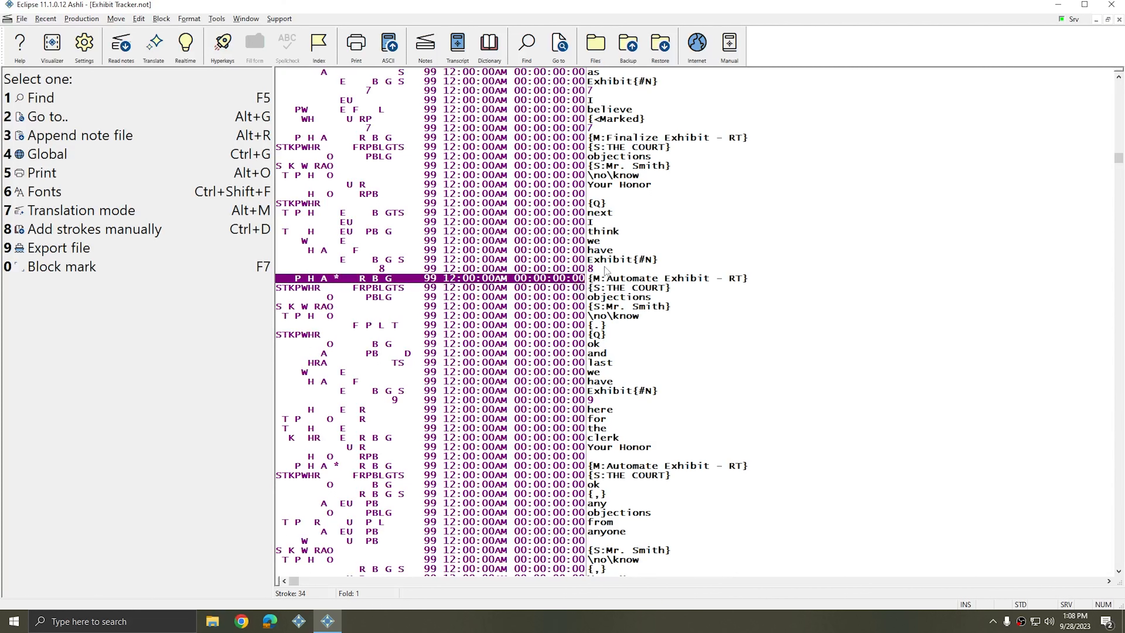
key(ctrl+o)
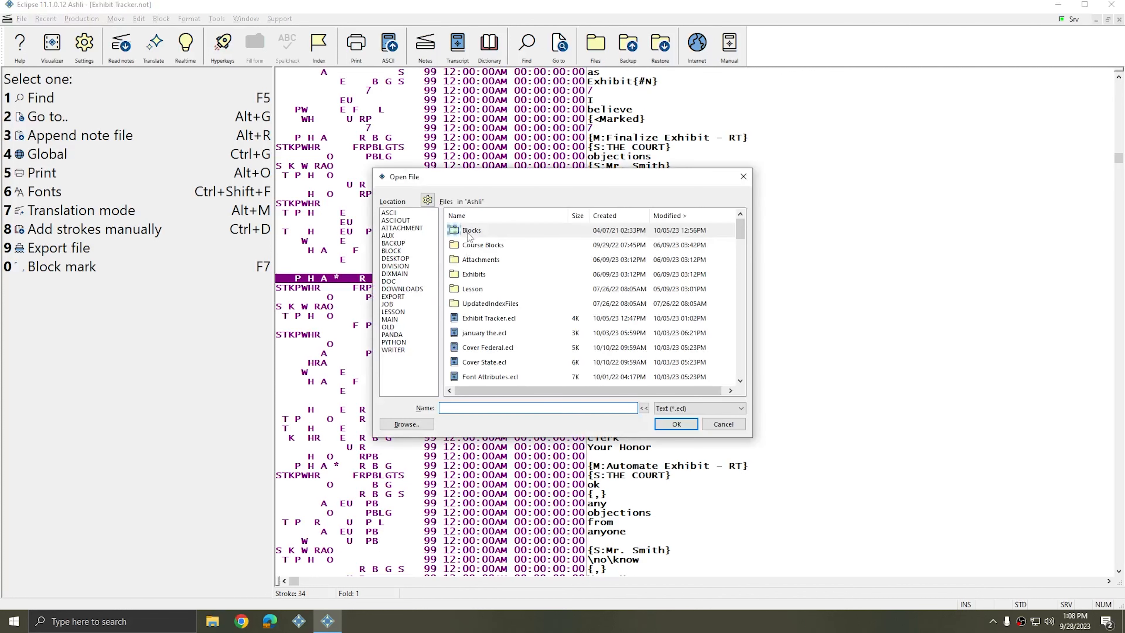
double_click(468, 230)
double_click(471, 233)
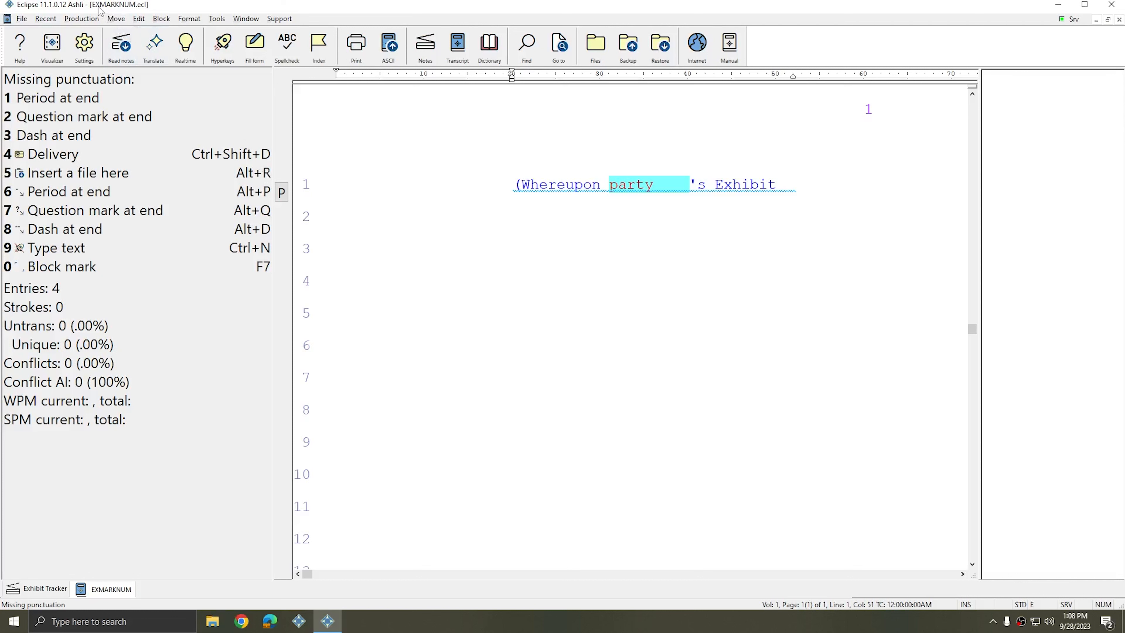
Step: Open the Plugin Manager and read the part of the Exhibit tracker description that covers the Automate Exhibit macros
click(279, 19)
mouse_move(321, 247)
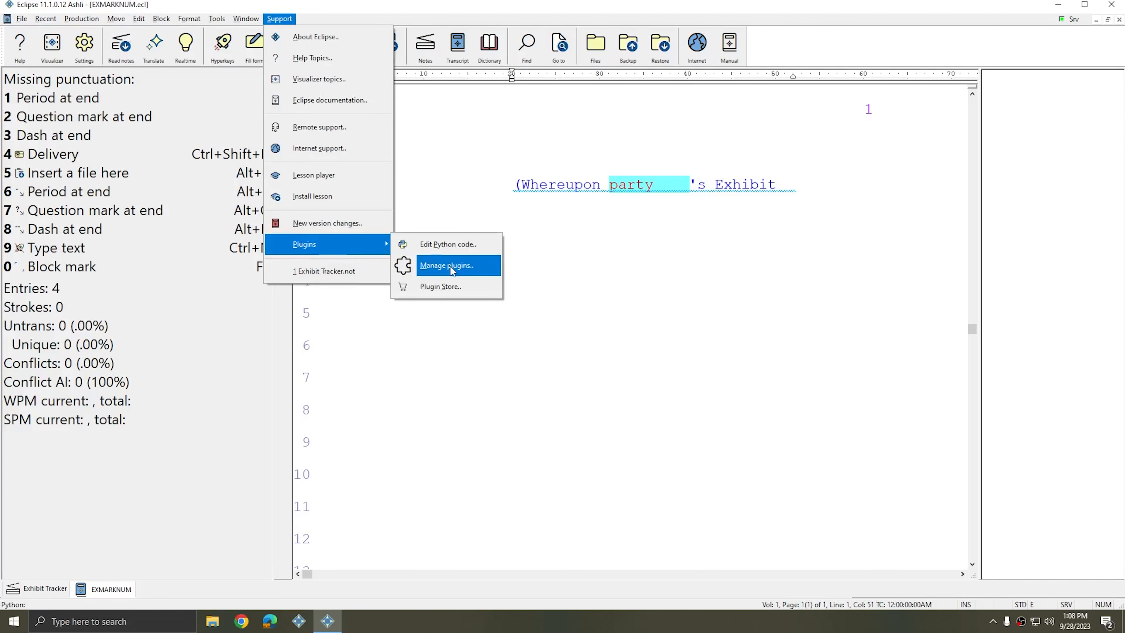
click(405, 261)
click(401, 240)
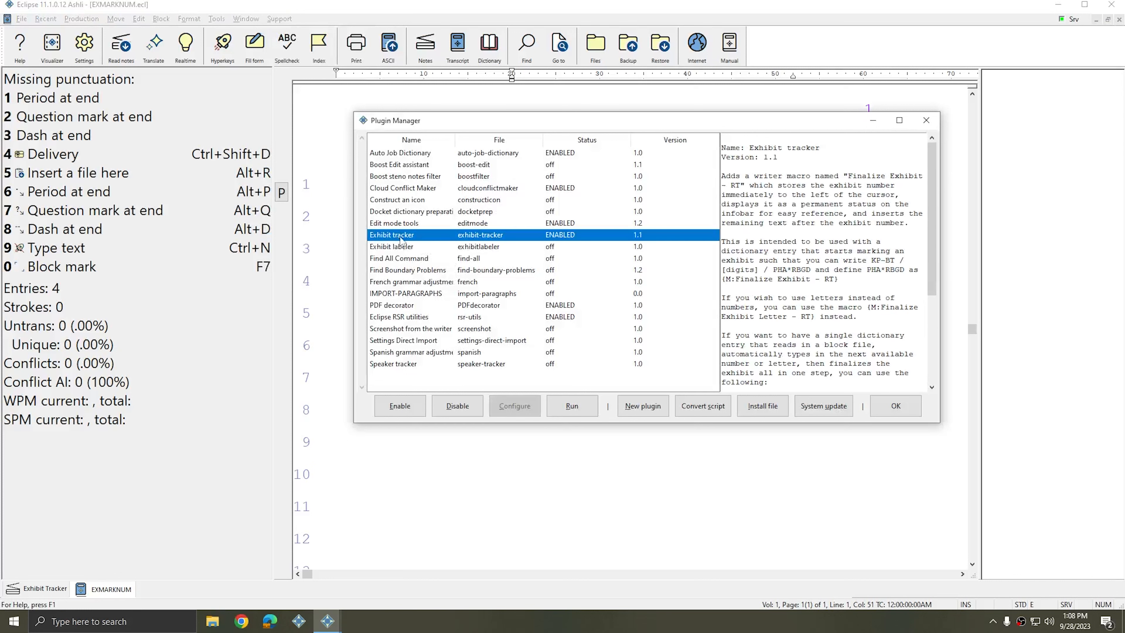
scroll(846, 286, down, 10)
drag(871, 264, 724, 256)
click(797, 276)
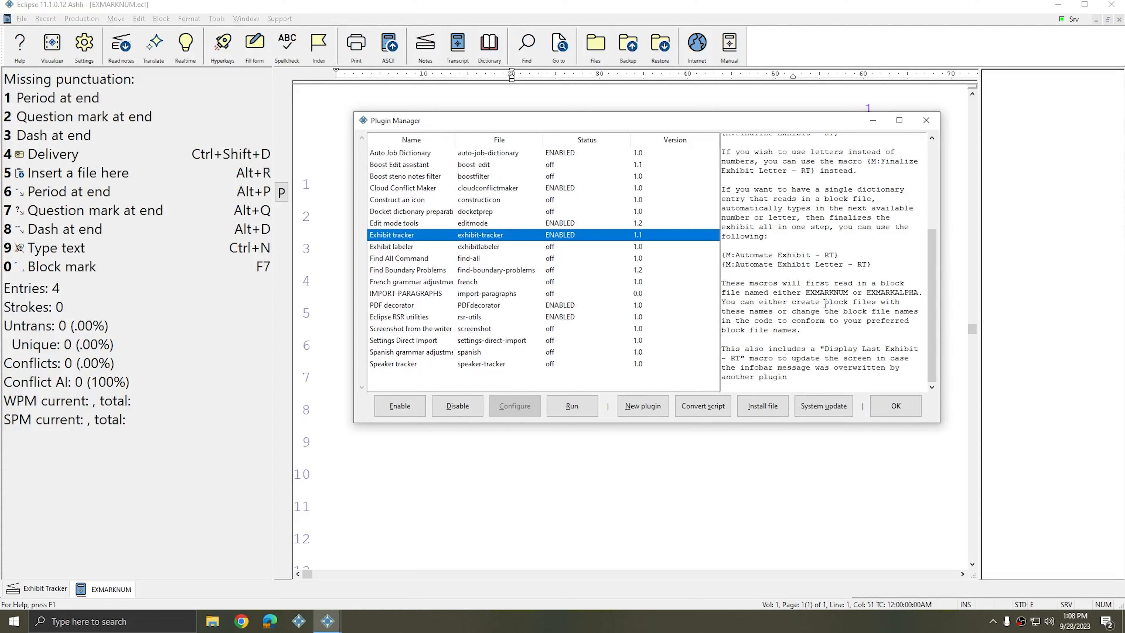
Step: Check the block file names EXMARKNUM and EXMARKALPHA in the plugin description, and close the Plugin Manager and the EXMARKNUM.ecl block
double_click(816, 291)
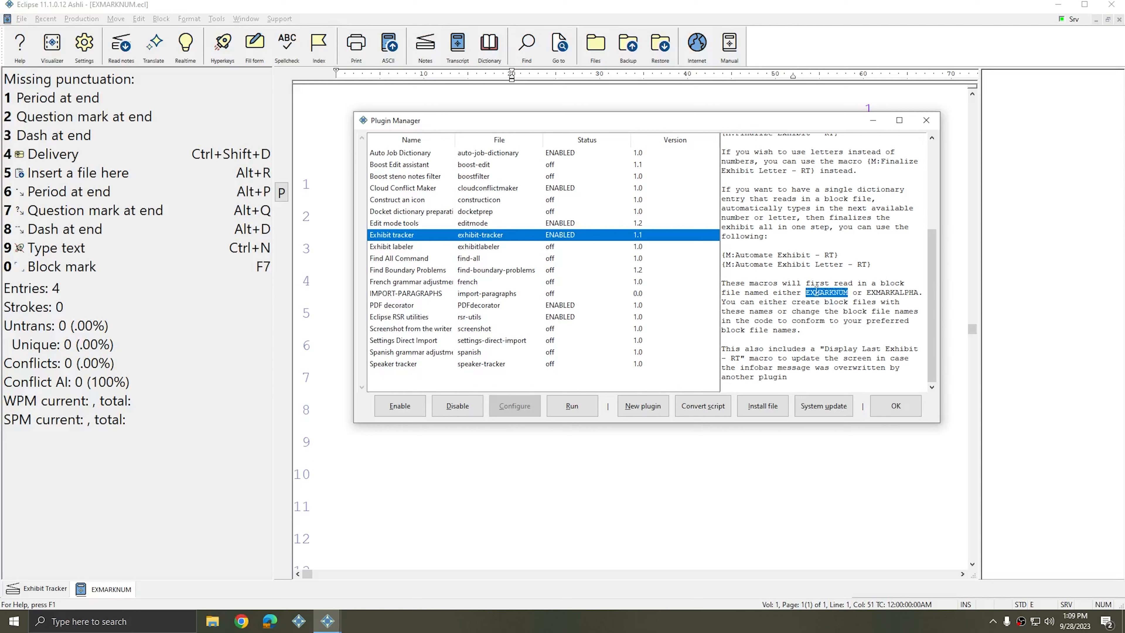
double_click(883, 290)
click(886, 316)
scroll(815, 146, up, 5)
scroll(872, 230, down, 5)
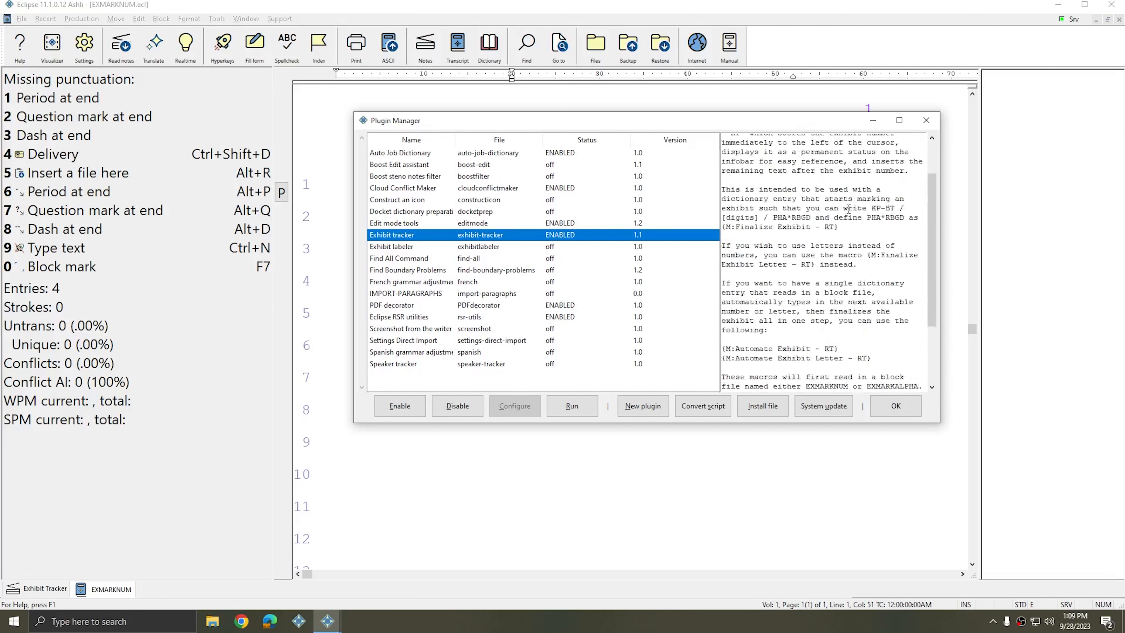
key(Escape)
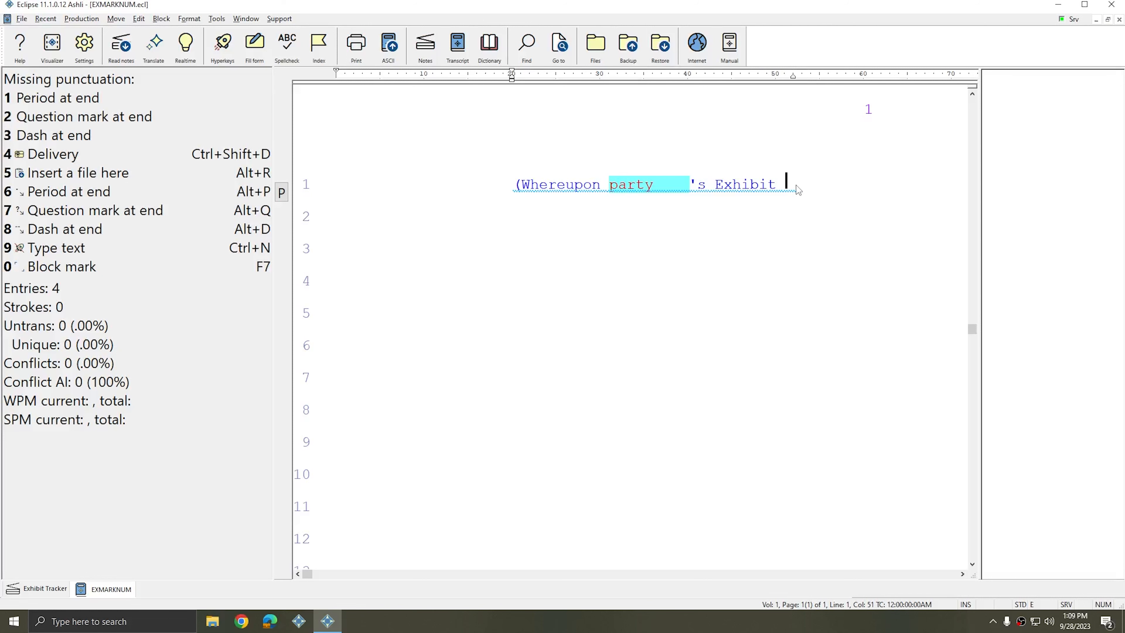
key(Escape)
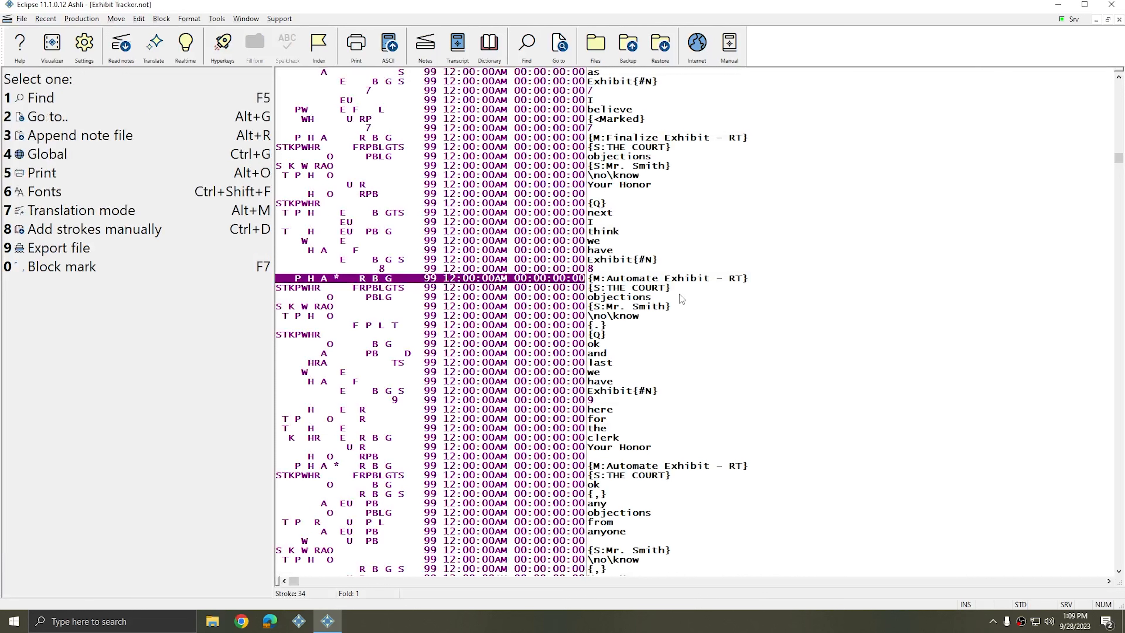
Step: Look over the remaining Automate Exhibit strokes in the notes and reselect the {M:Finalize Exhibit - RT} stroke near the beginning
scroll(671, 213, down, 1)
scroll(670, 243, down, 4)
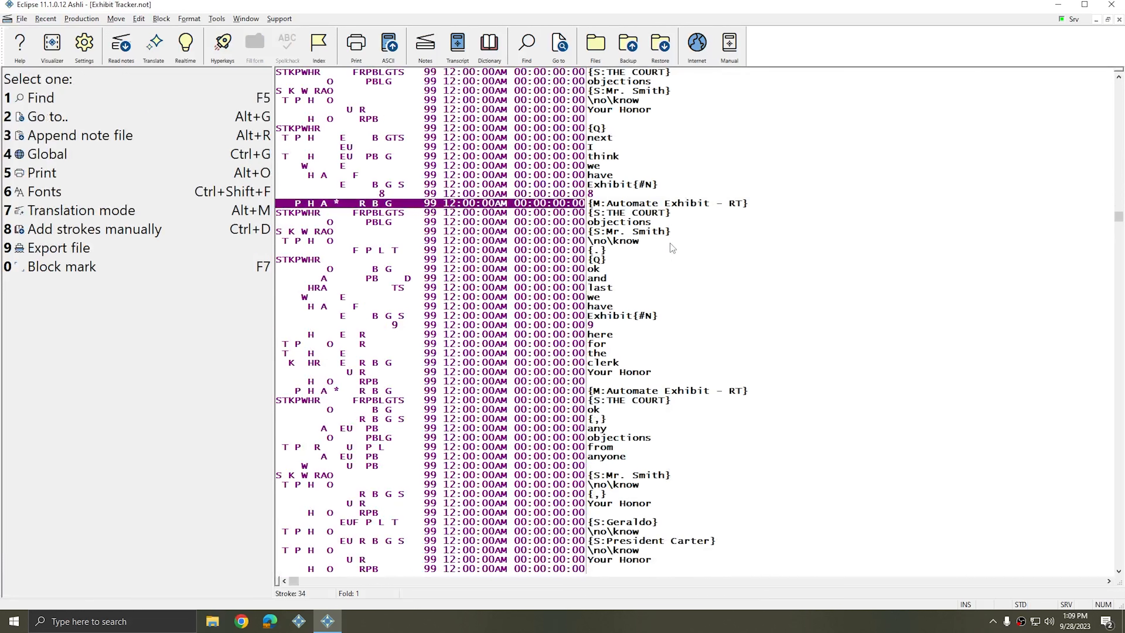
scroll(673, 242, up, 6)
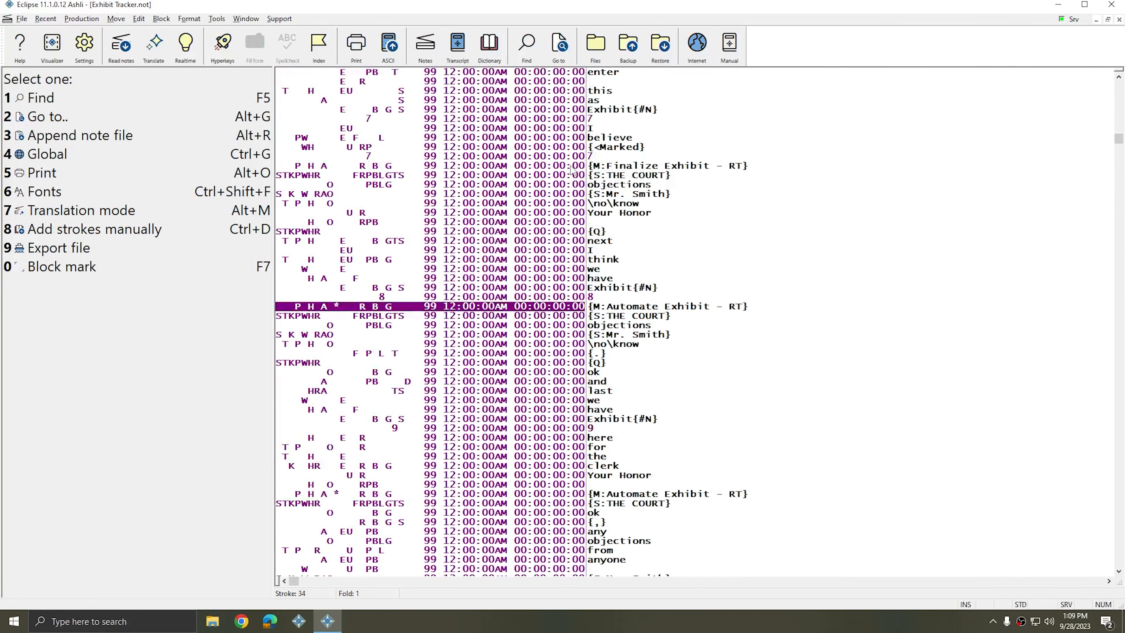
click(573, 169)
scroll(591, 246, up, 2)
scroll(591, 245, up, 1)
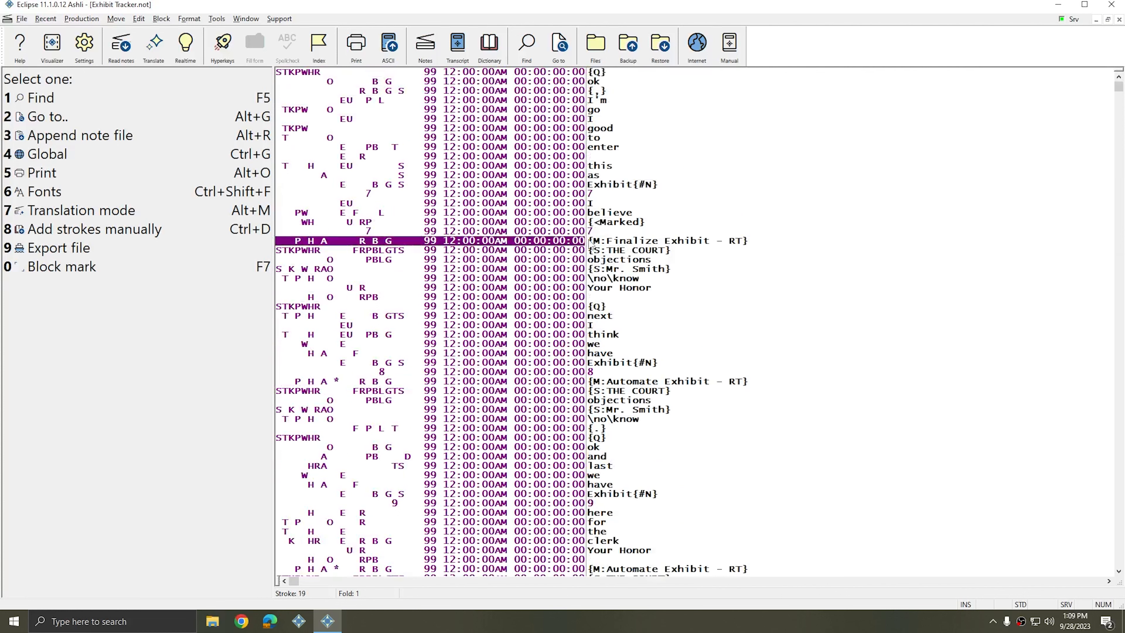
Step: Retranslate the note file Exhibit Tracker.not in Virtual realtime mode, replacing the existing job
key(alt+t)
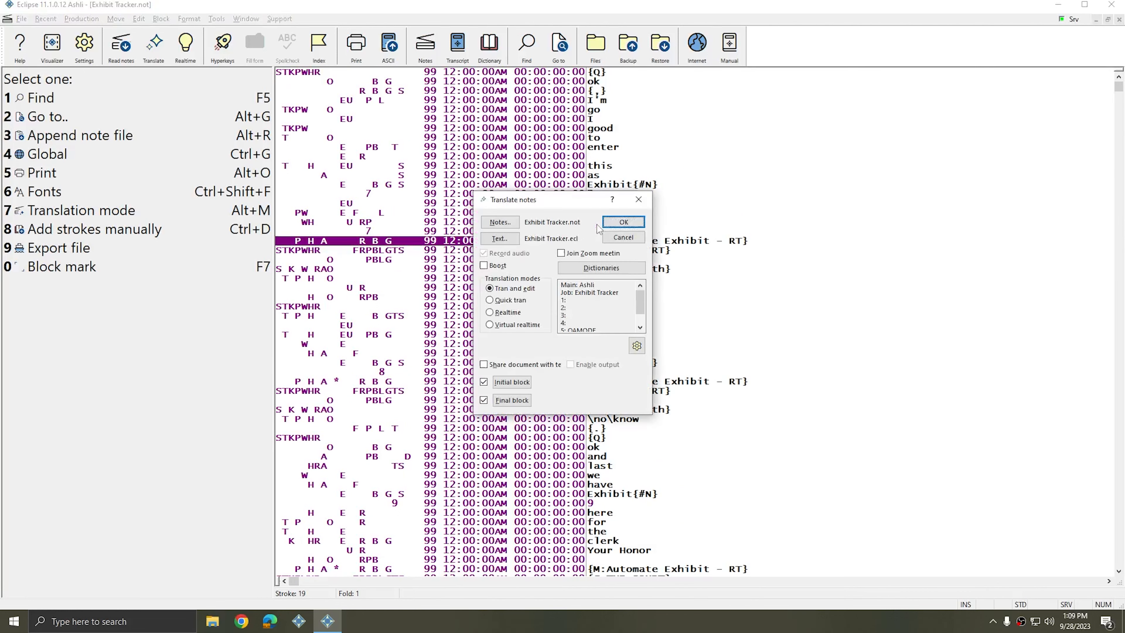
click(512, 326)
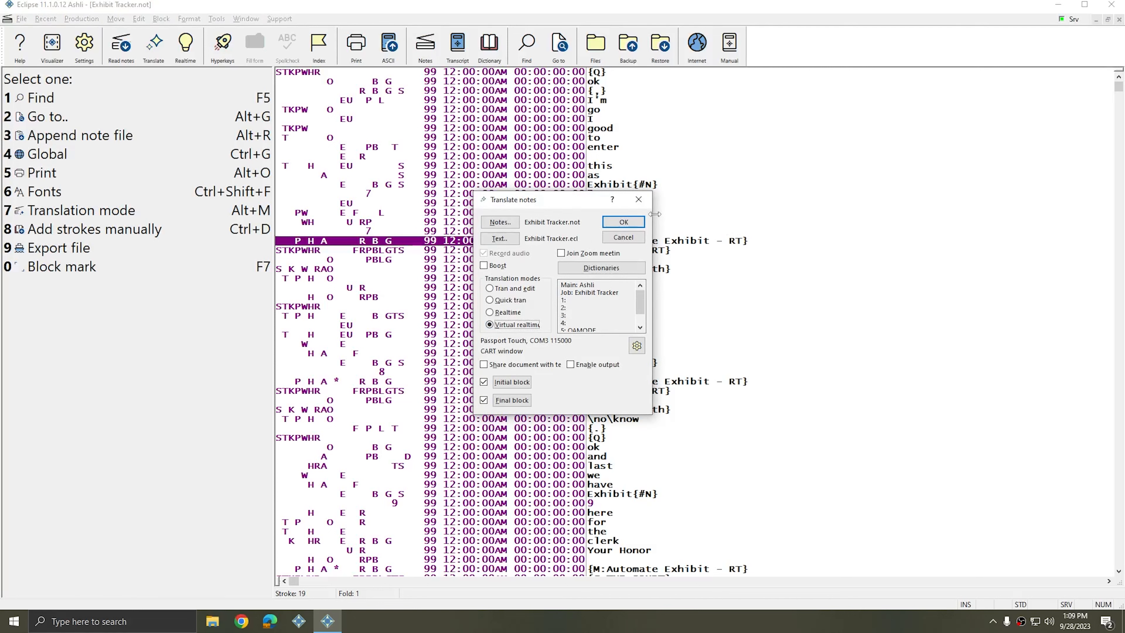
click(629, 224)
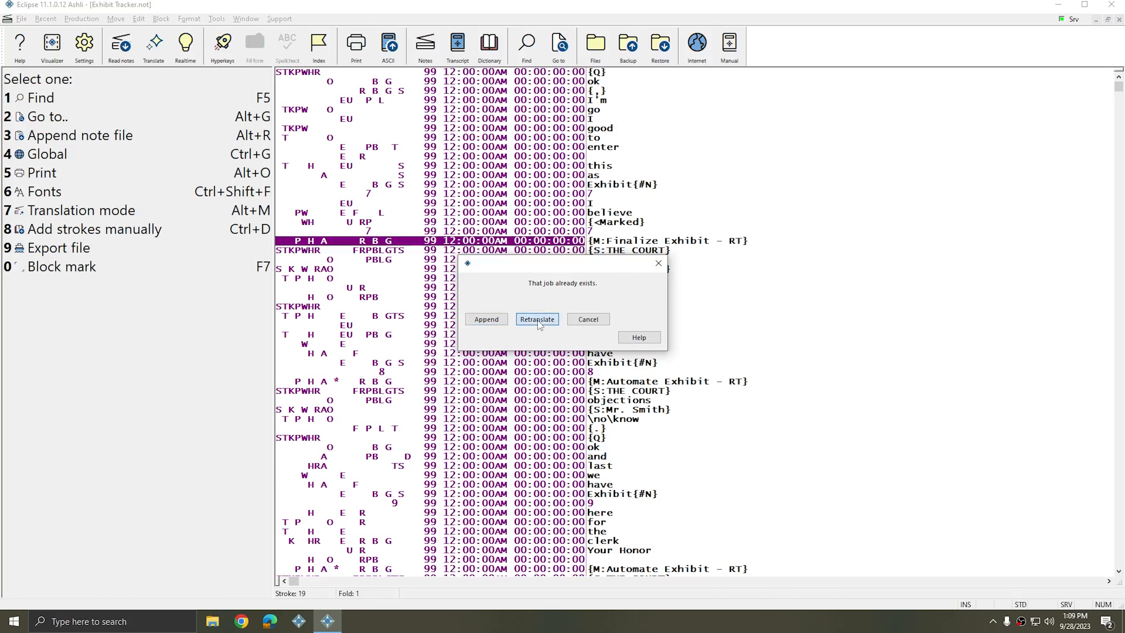
click(538, 320)
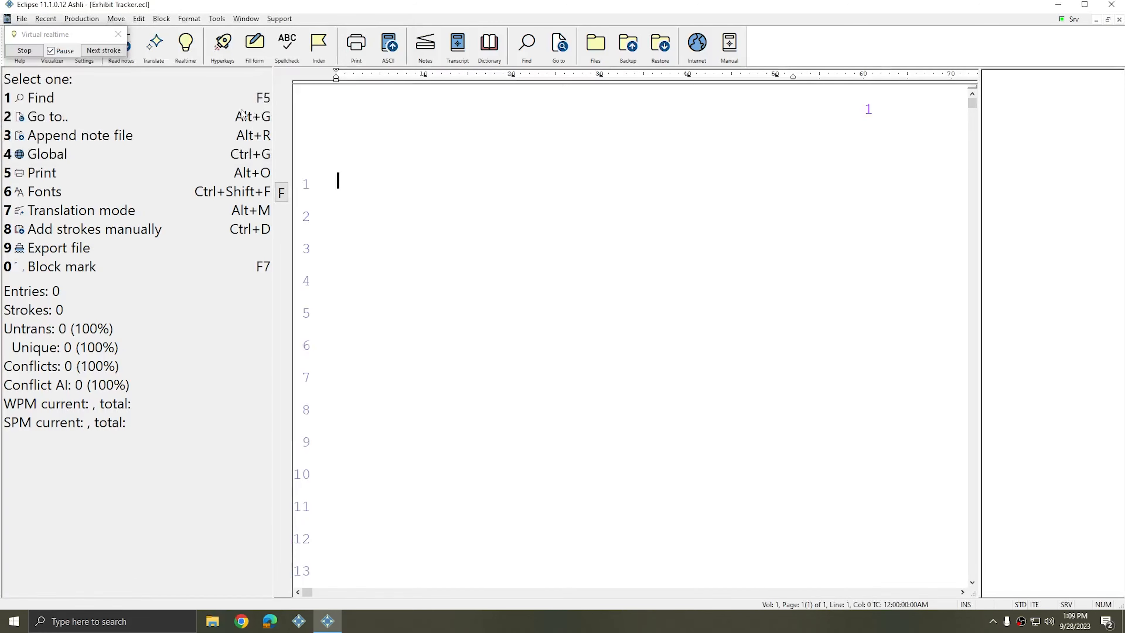
Step: Advance the virtual realtime translation stroke by stroke through "Ok, I'm going to enter this as Exhibit 7 I"
click(97, 54)
click(97, 54)
click(96, 54)
click(96, 54)
click(97, 54)
click(96, 55)
click(96, 54)
click(97, 54)
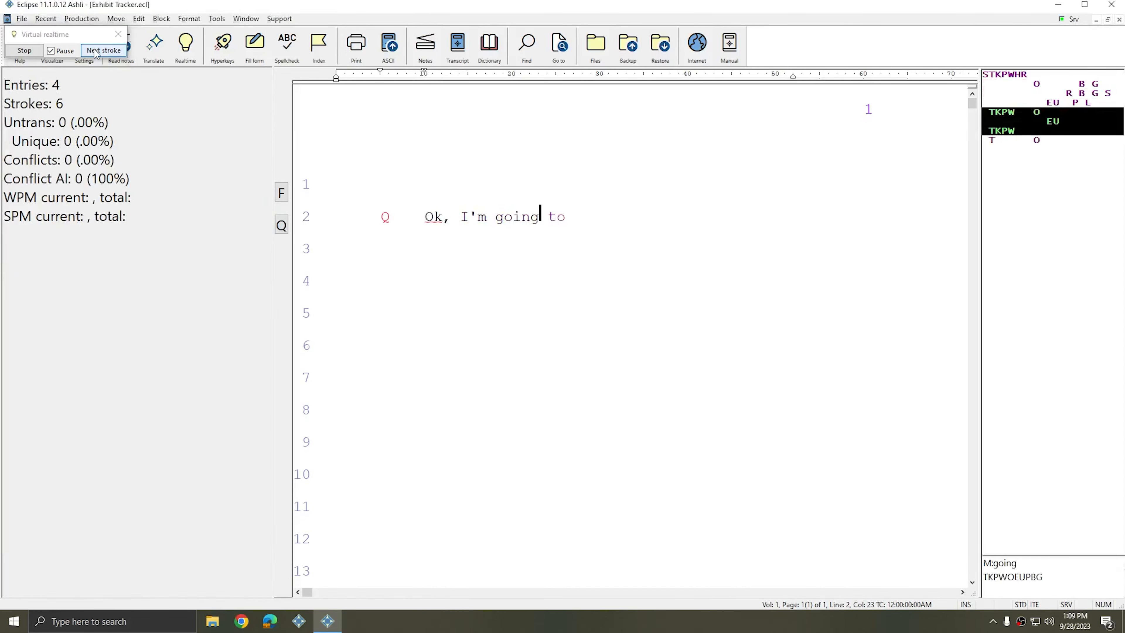
click(97, 54)
click(97, 54)
click(96, 54)
click(97, 54)
click(97, 55)
click(97, 54)
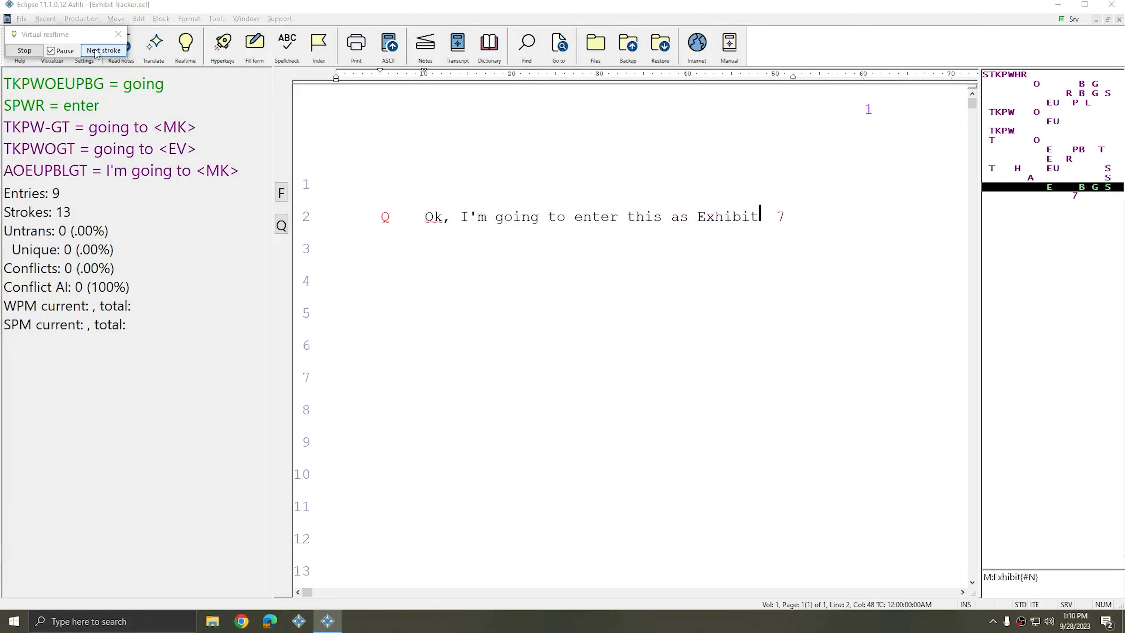
click(97, 55)
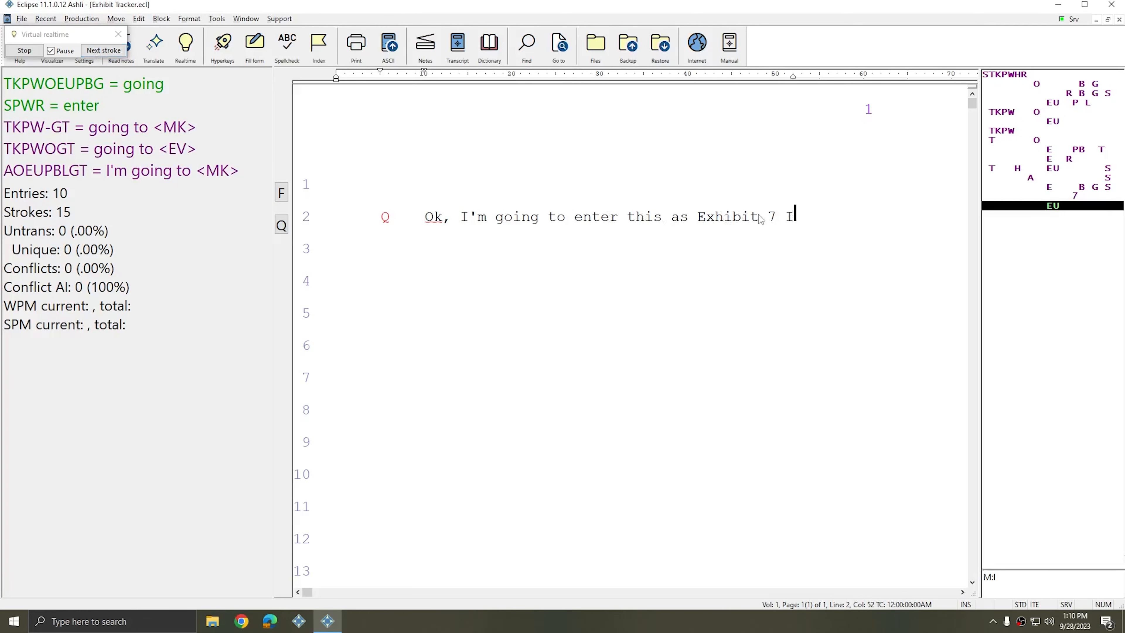
Step: Advance through the {<Marked}, 7 and {M:Finalize Exhibit - RT} strokes to insert the completed parenthetical for Exhibit 7
click(105, 53)
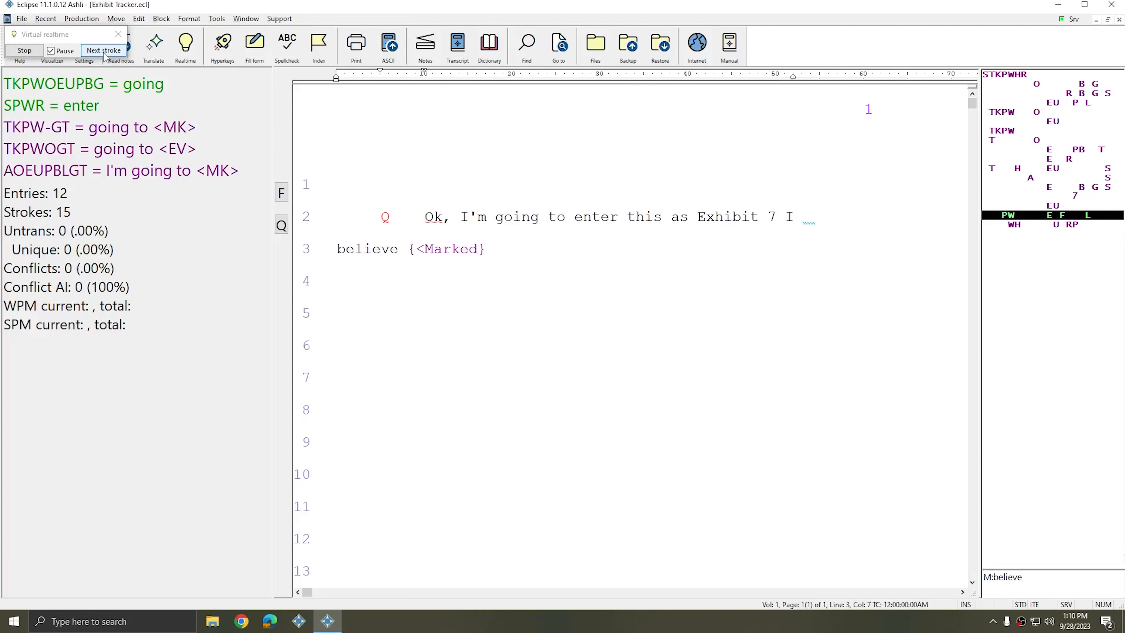
click(105, 53)
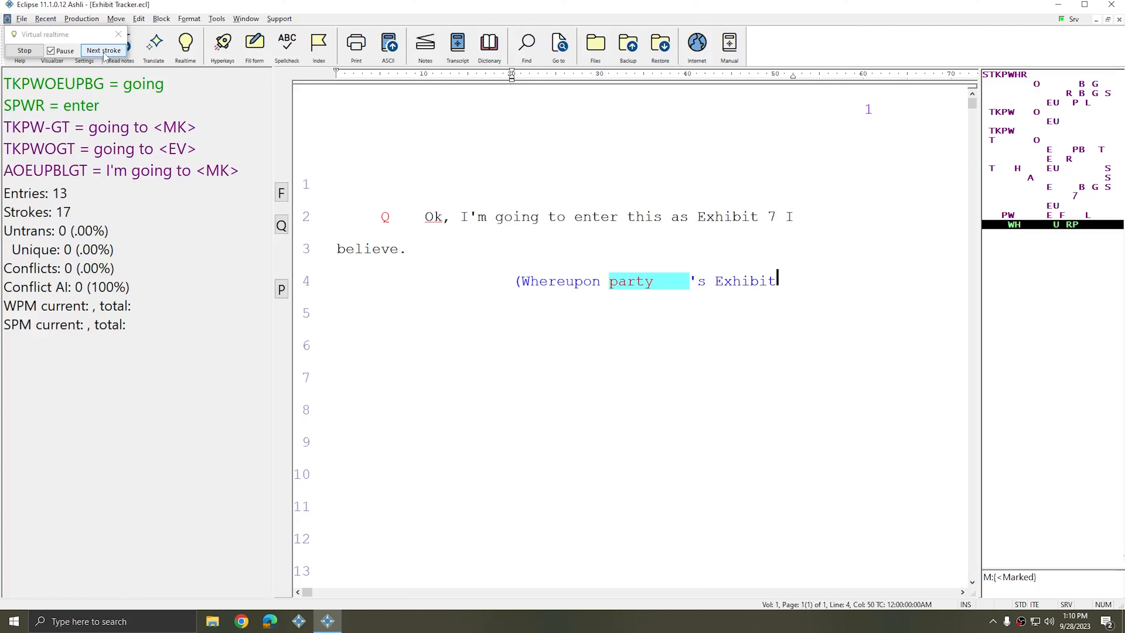
click(104, 51)
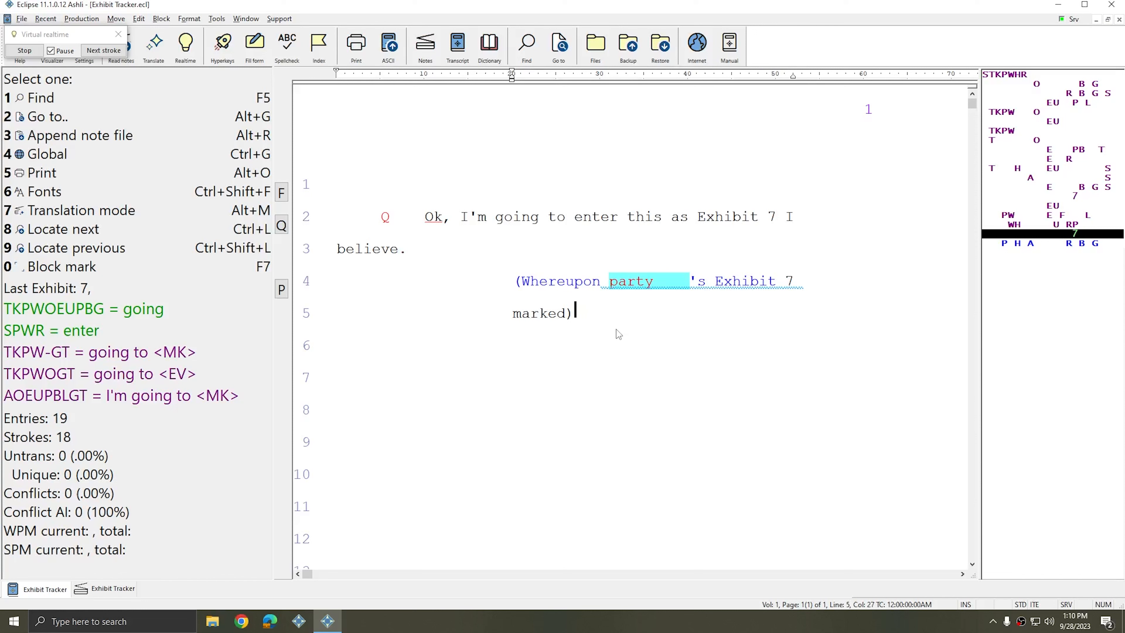
Step: Inspect the exhibit number and the closing word "marked)" in the inserted parenthetical
click(795, 281)
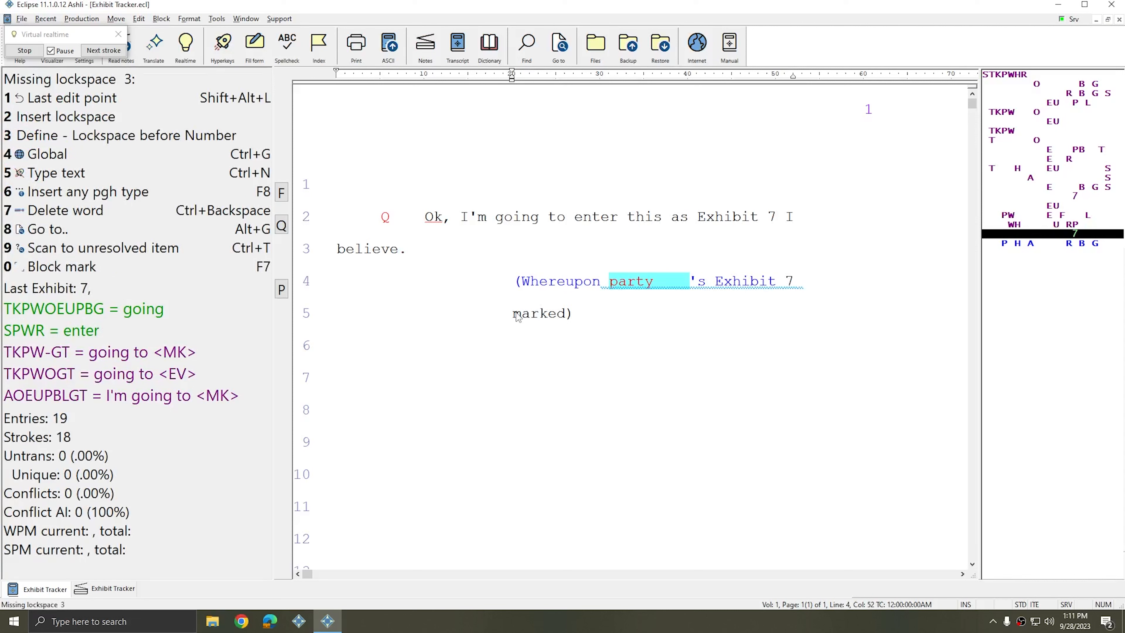
drag(516, 313, 578, 316)
click(580, 315)
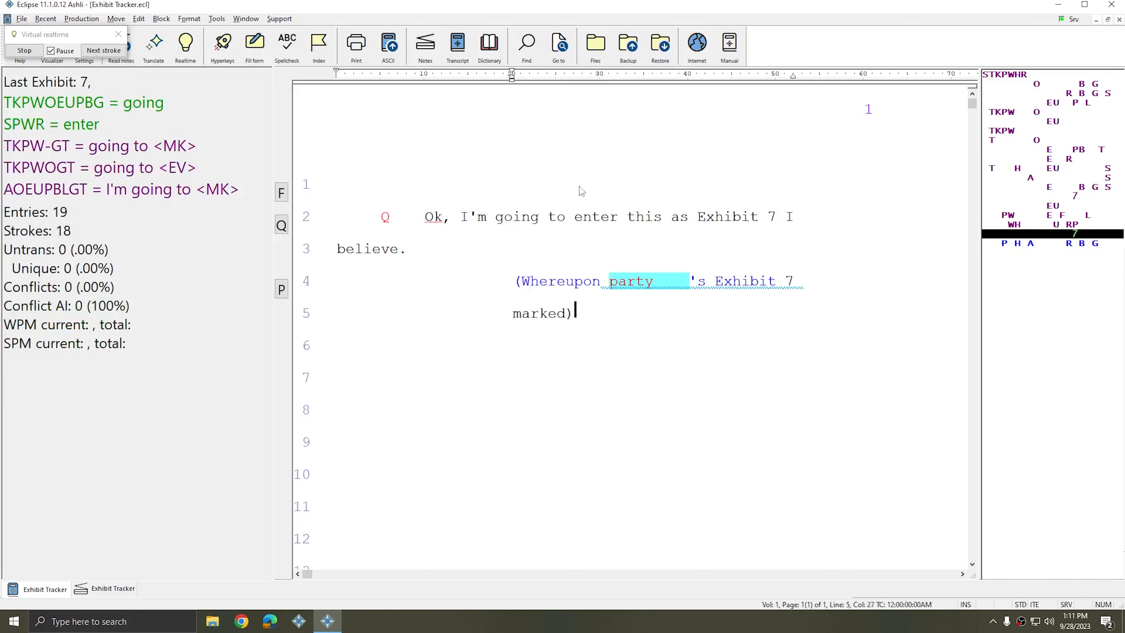
Step: Advance the virtual realtime translation through the court's objections exchange and the next question up to "Next I think"
click(111, 51)
click(111, 51)
click(111, 52)
click(110, 52)
click(111, 52)
click(111, 52)
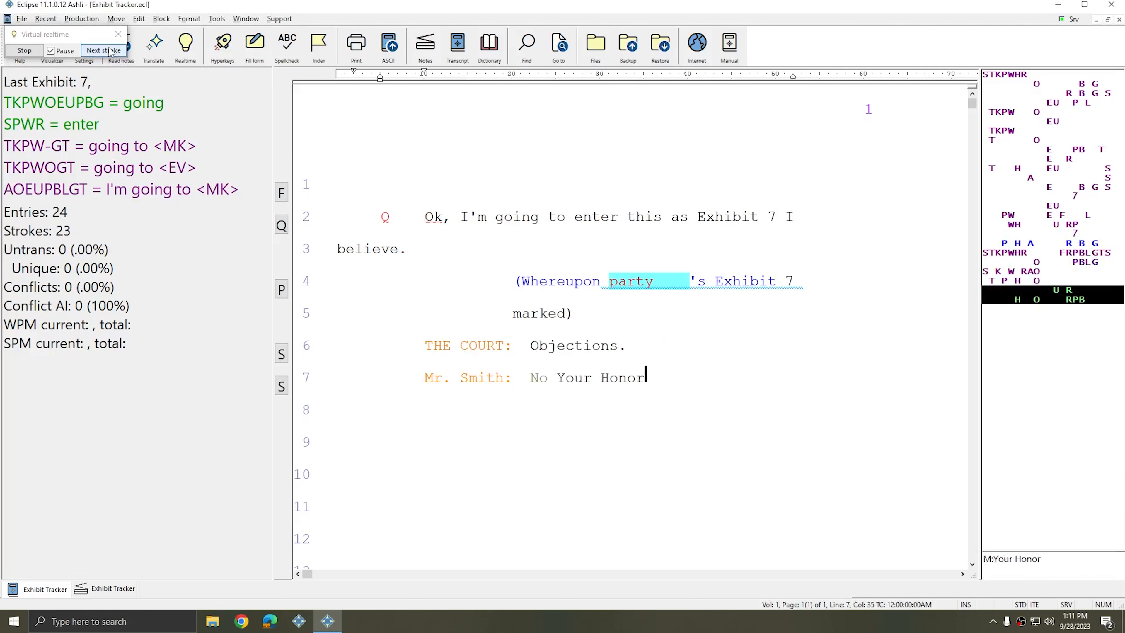
click(111, 51)
click(110, 51)
click(110, 51)
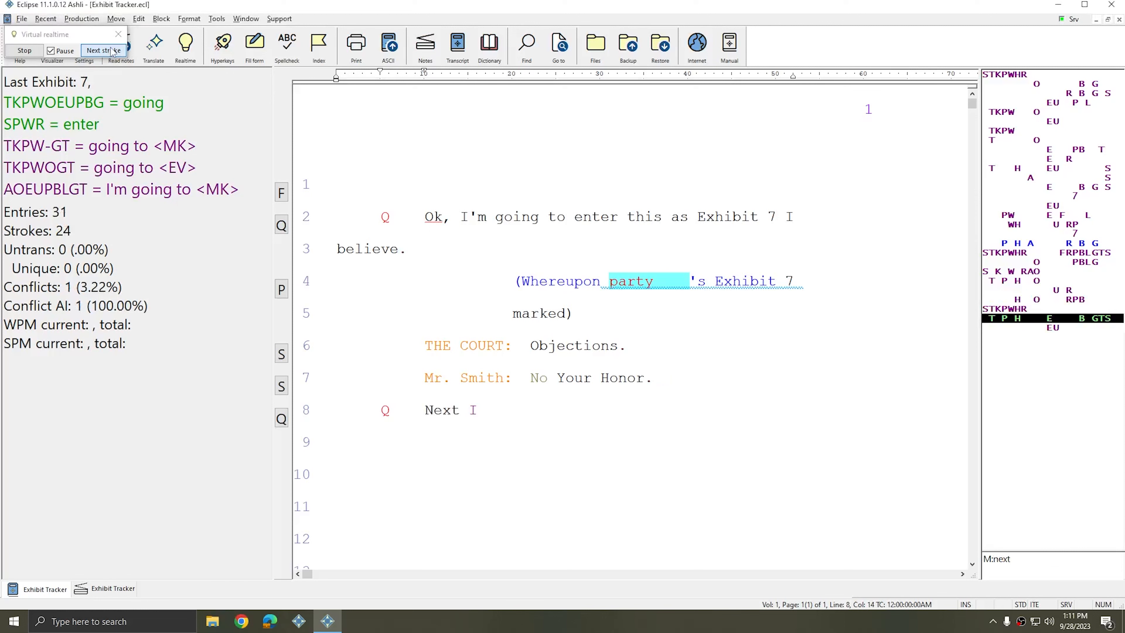
click(111, 51)
click(111, 51)
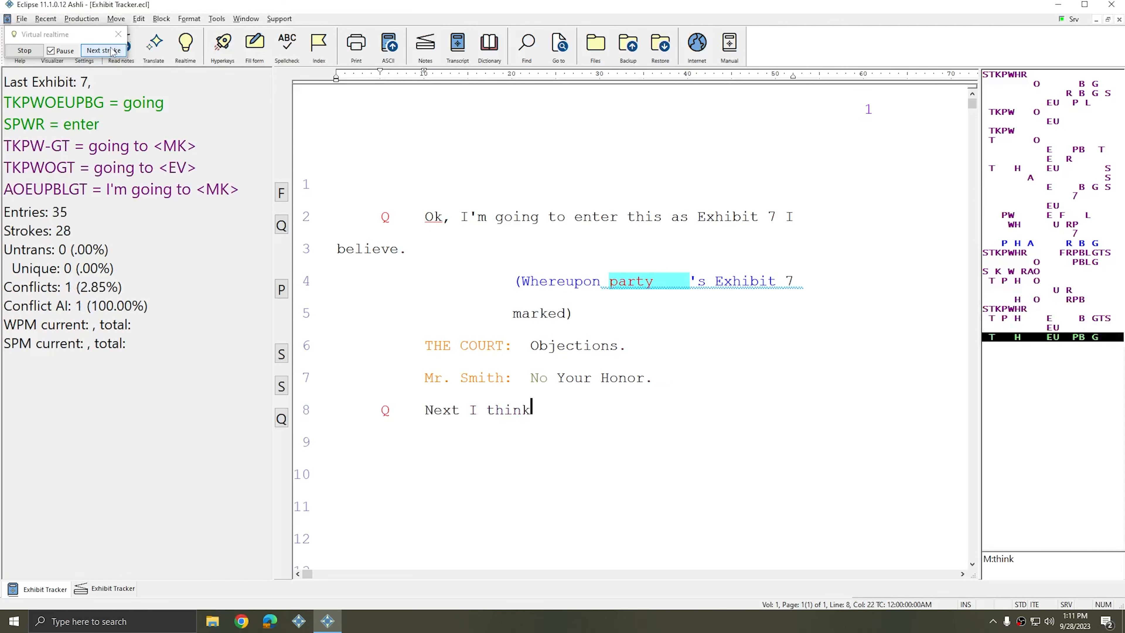
Step: Switch to the Exhibit Tracker notes and select the 7 stroke between {<Marked} and {M:Finalize Exhibit - RT}
click(117, 591)
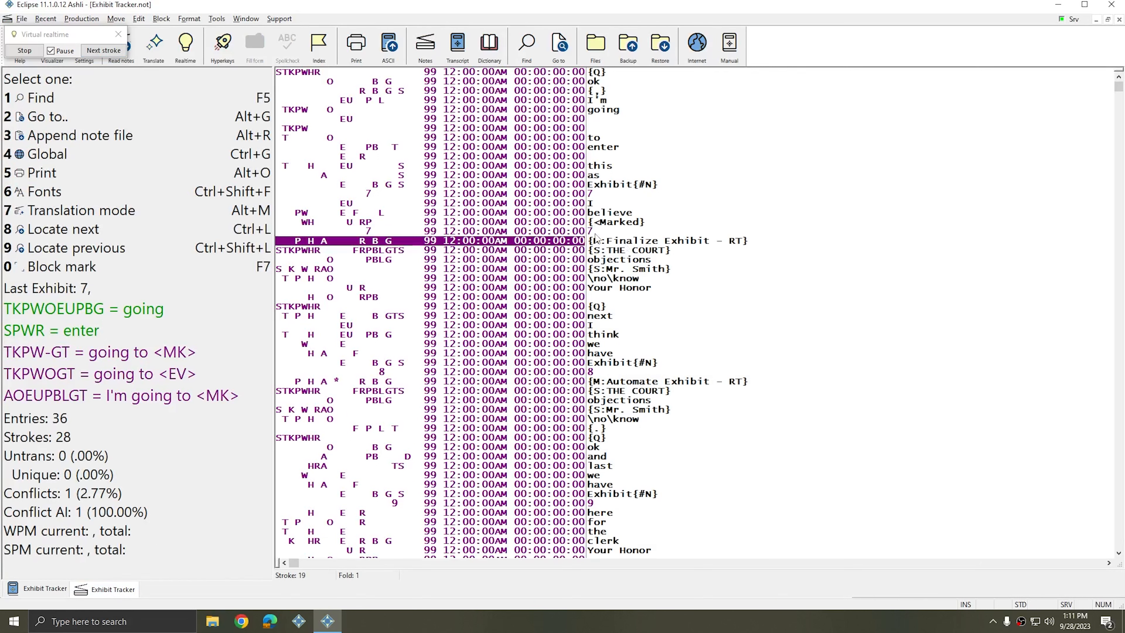
click(593, 504)
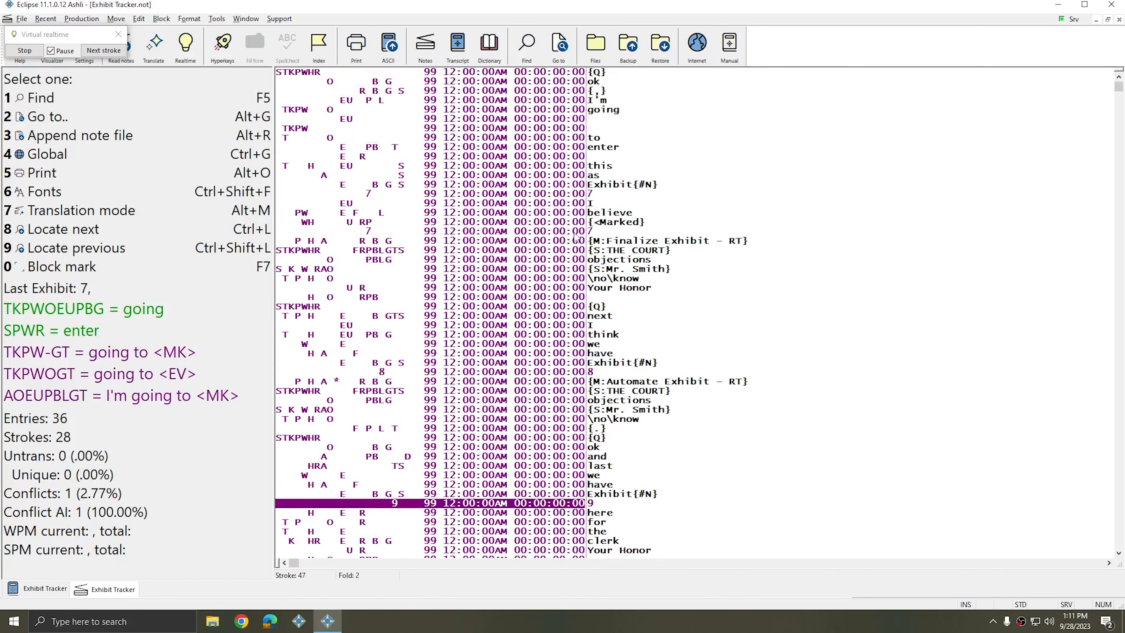
click(574, 223)
click(571, 235)
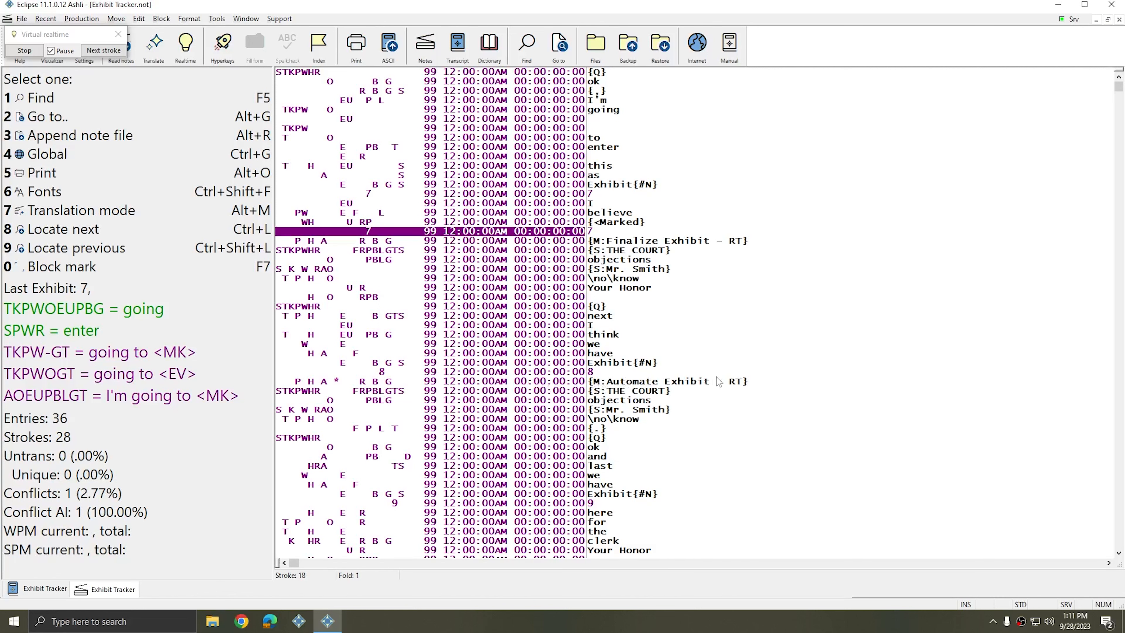
Step: Return to the transcript and advance through "we have Exhibit 8" and {M:Automate Exhibit - RT} to insert the Exhibit 8 parenthetical
key(ctrl+Tab)
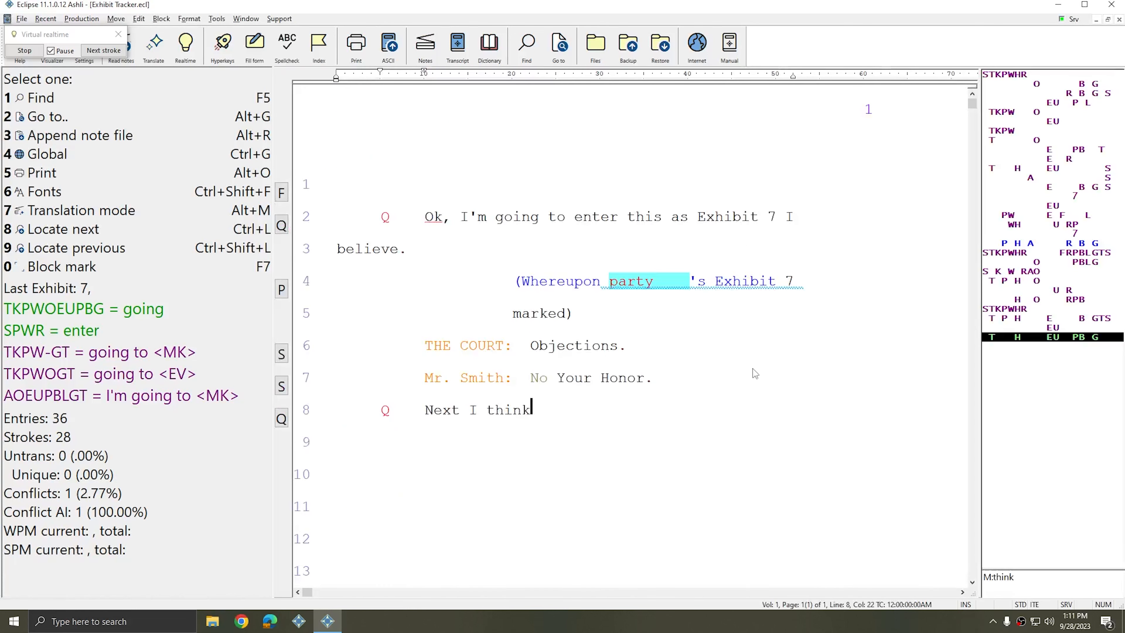
click(114, 52)
click(114, 53)
click(114, 52)
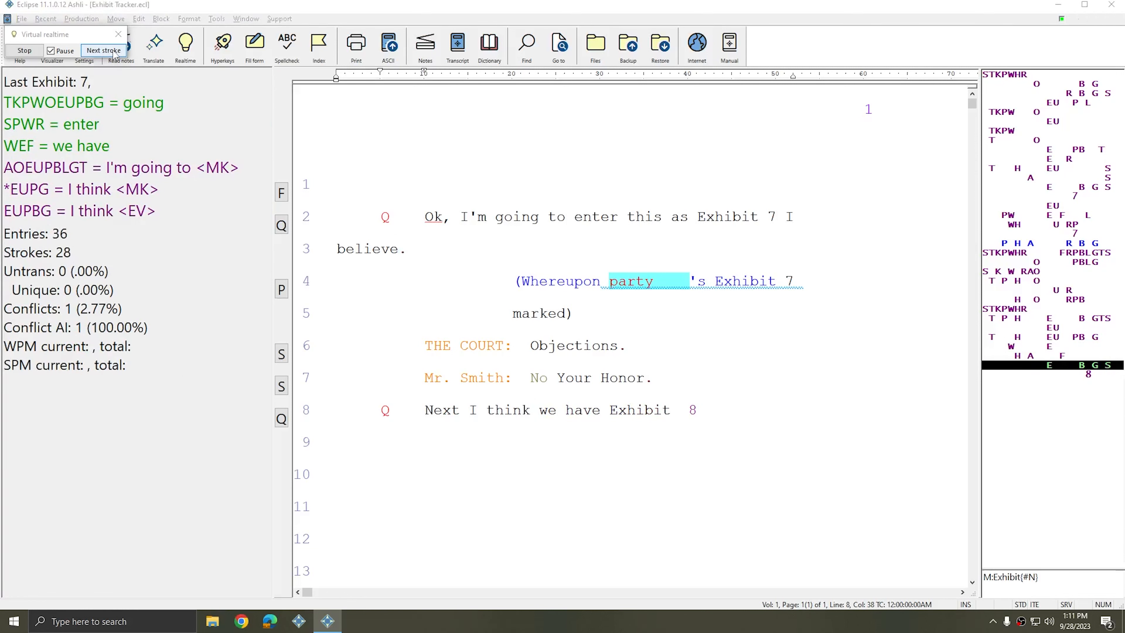
click(114, 52)
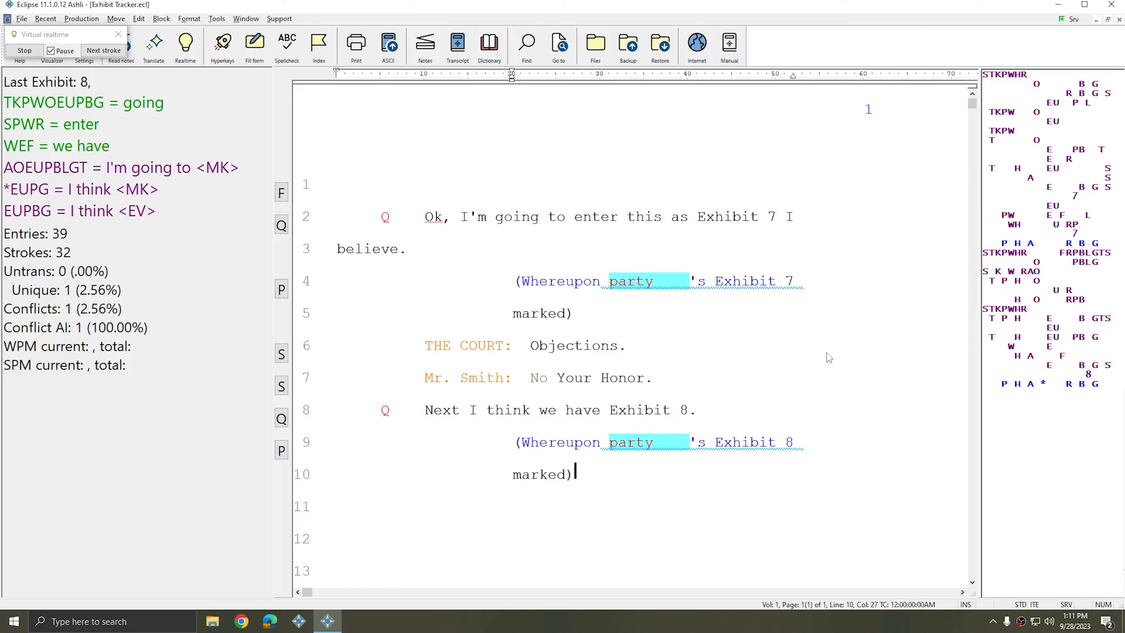
Step: Inspect the exhibit number and the closing word "marked)" in the Exhibit 8 parenthetical
click(789, 443)
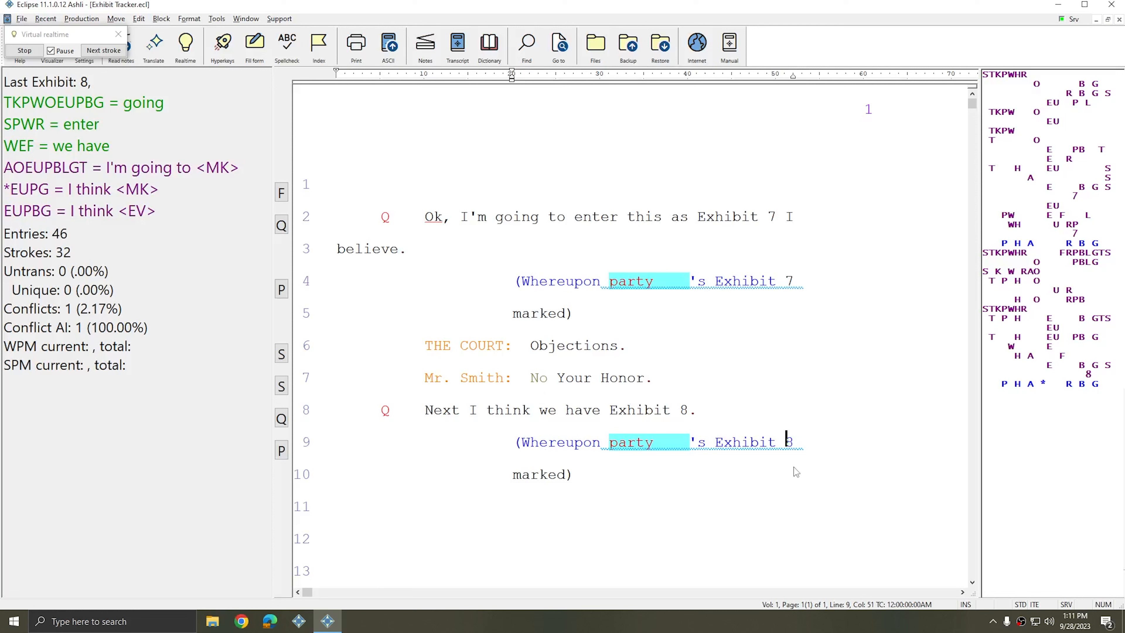
click(516, 477)
drag(515, 474, 595, 475)
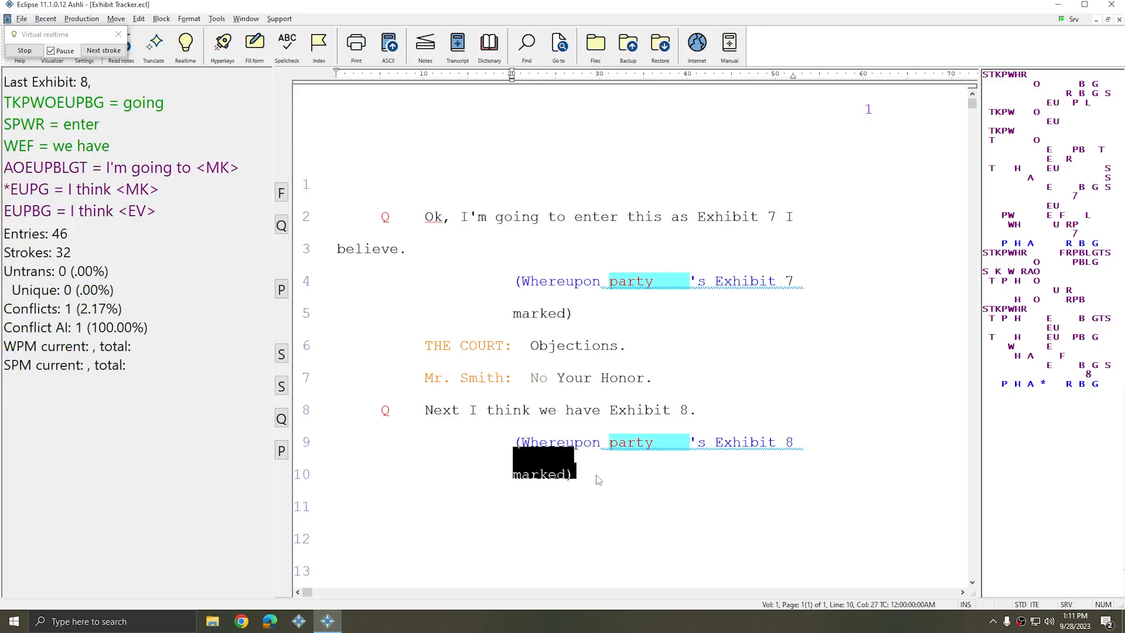
click(596, 475)
Step: Advance the virtual realtime translation through the second objections exchange and the question up to "Ok and last we have Exhibit 9"
click(113, 52)
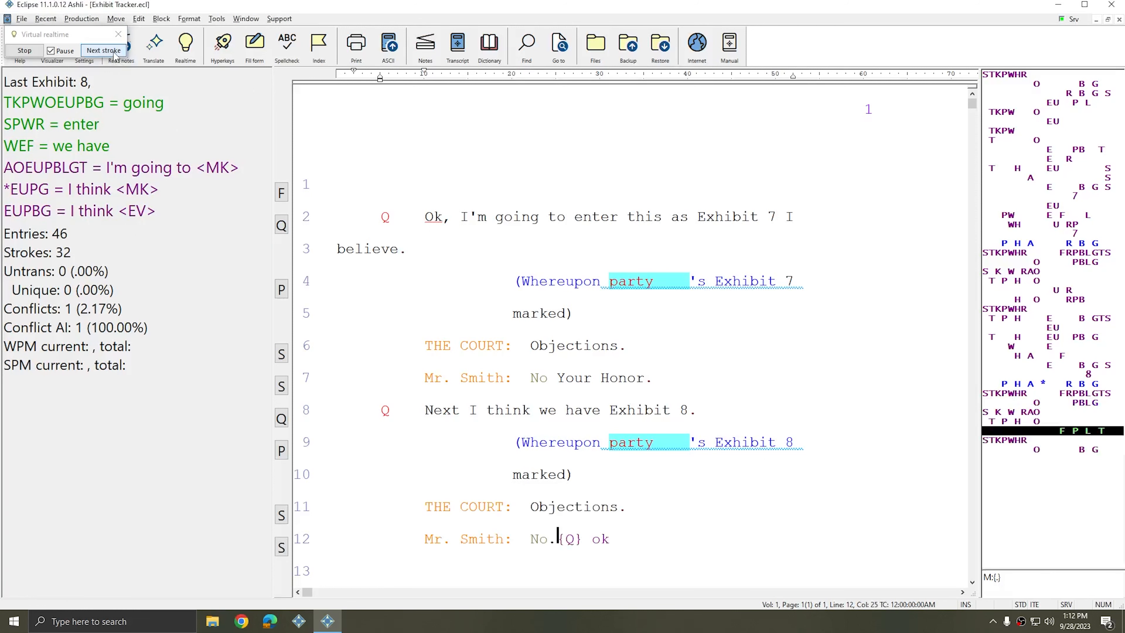
click(114, 54)
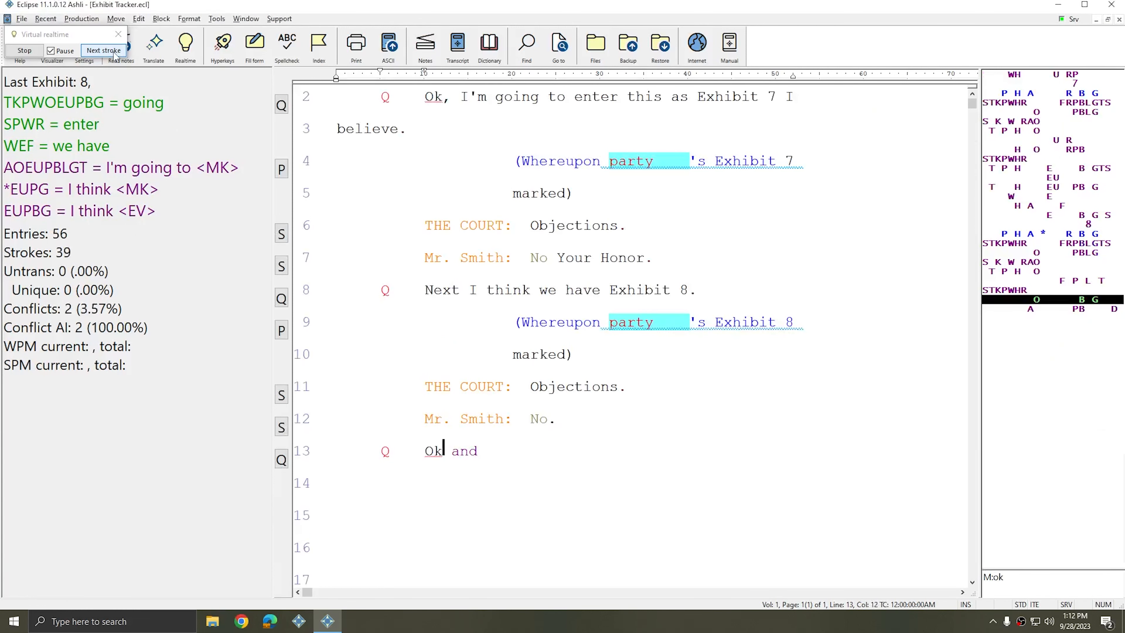
click(114, 53)
click(114, 53)
click(114, 53)
click(114, 54)
click(114, 53)
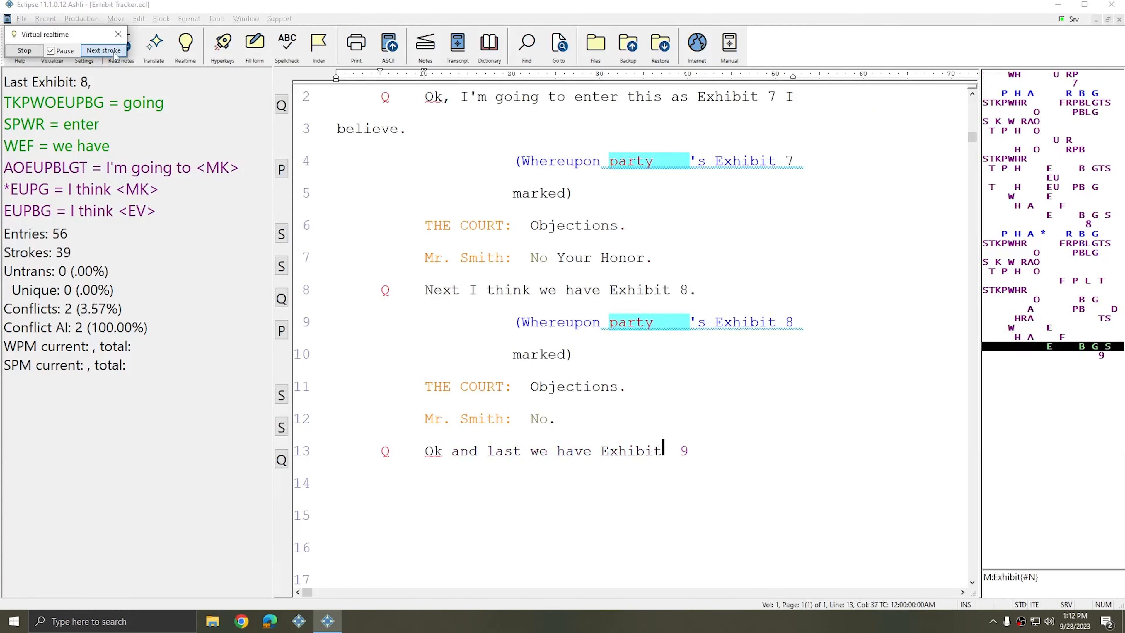
Step: Advance through "here for the clerk Your Honor" and the automate exhibit macro stroke to insert the Exhibit 9 parenthetical
click(115, 54)
click(115, 54)
click(114, 54)
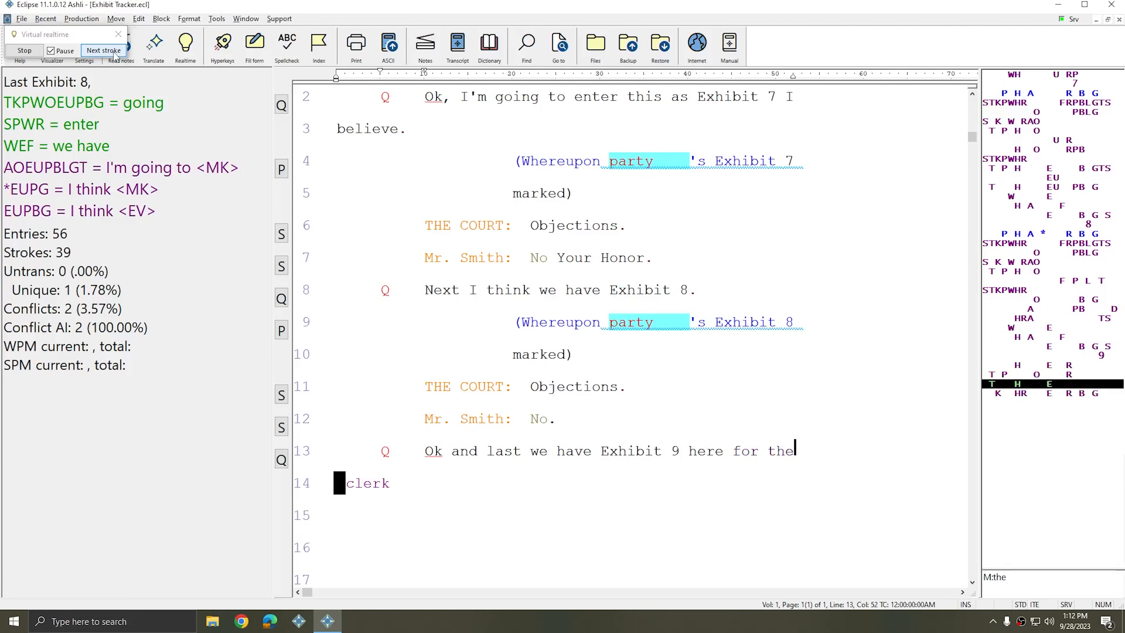
click(114, 54)
click(115, 54)
click(115, 54)
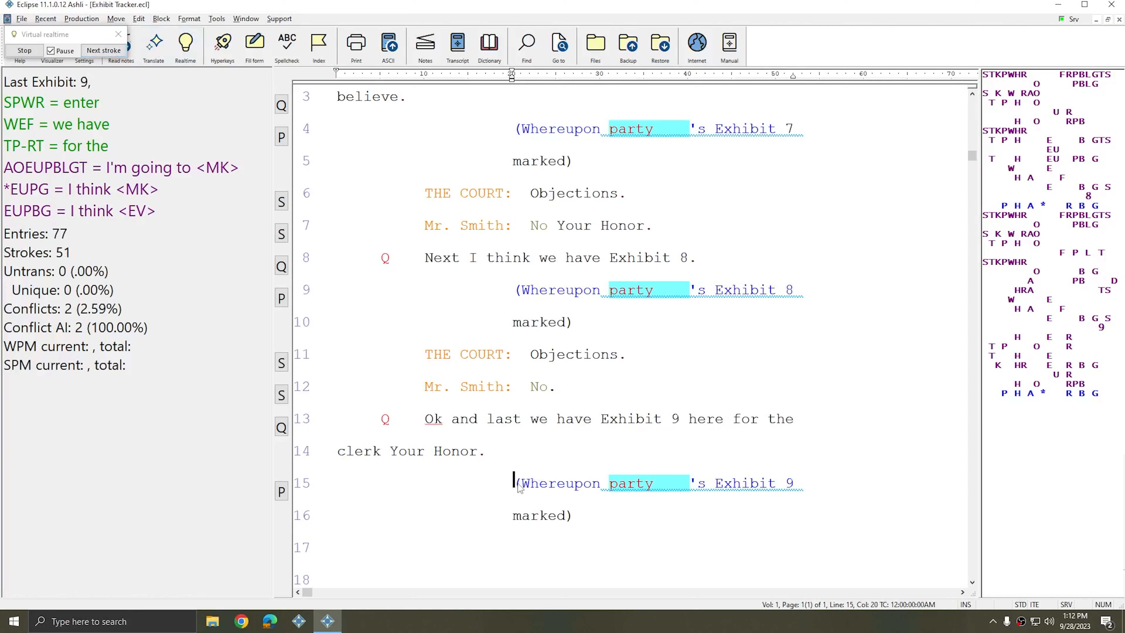
Step: Inspect the exhibit number and the closing word "marked)" in the Exhibit 9 parenthetical
drag(514, 486, 809, 484)
click(779, 486)
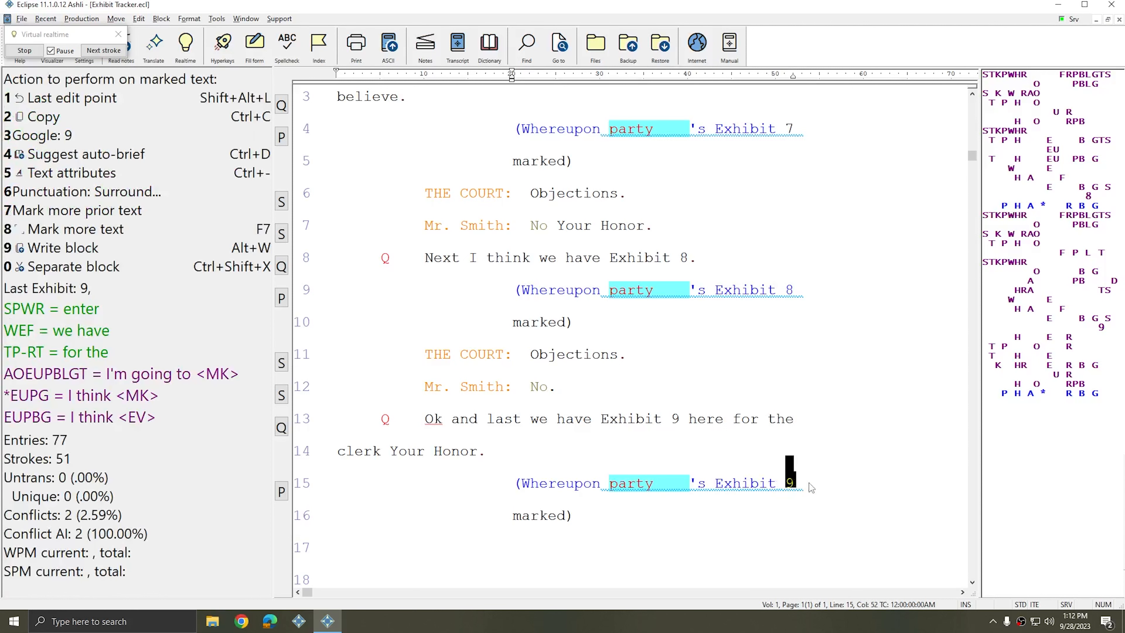
click(809, 484)
click(515, 517)
drag(516, 520, 581, 518)
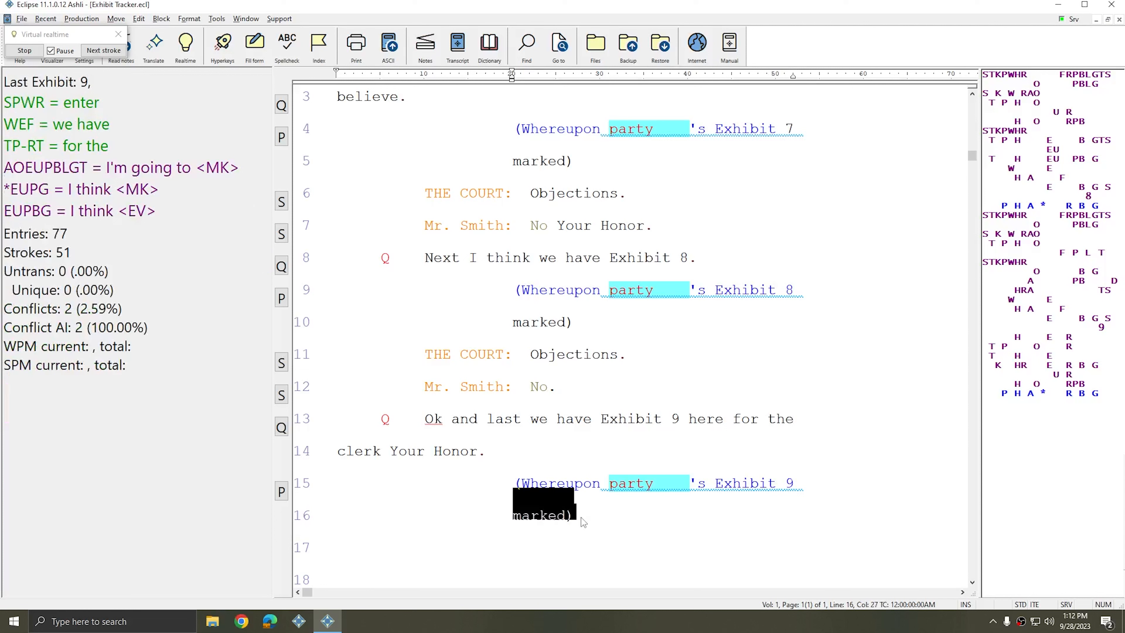
click(589, 514)
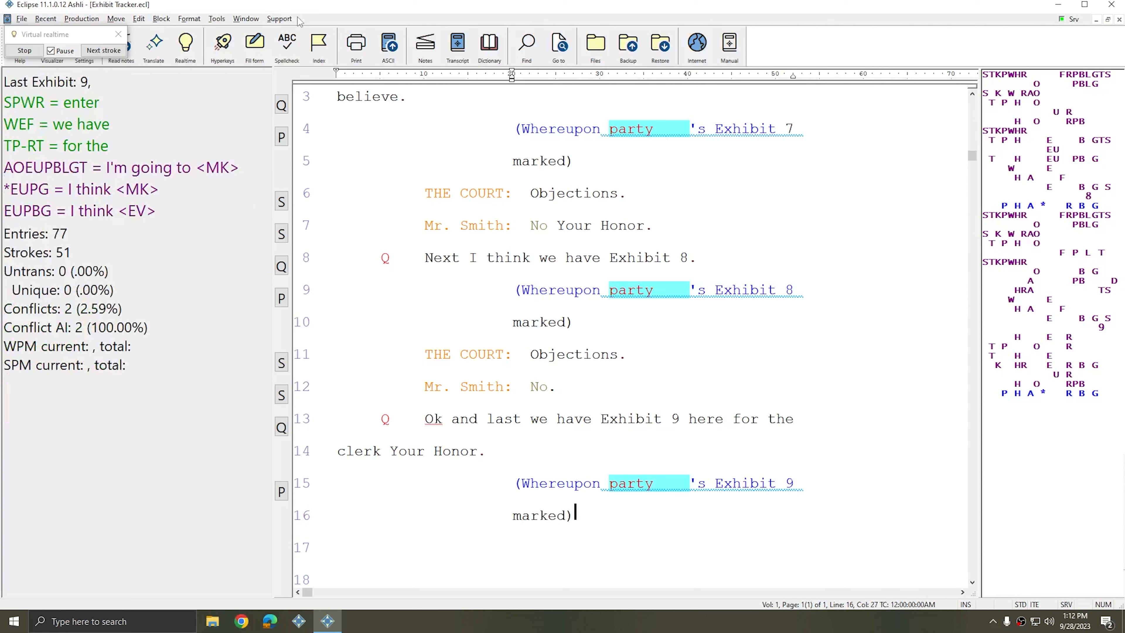
Step: Open the Python code of the exhibit-tracker plugin
click(287, 19)
mouse_move(327, 243)
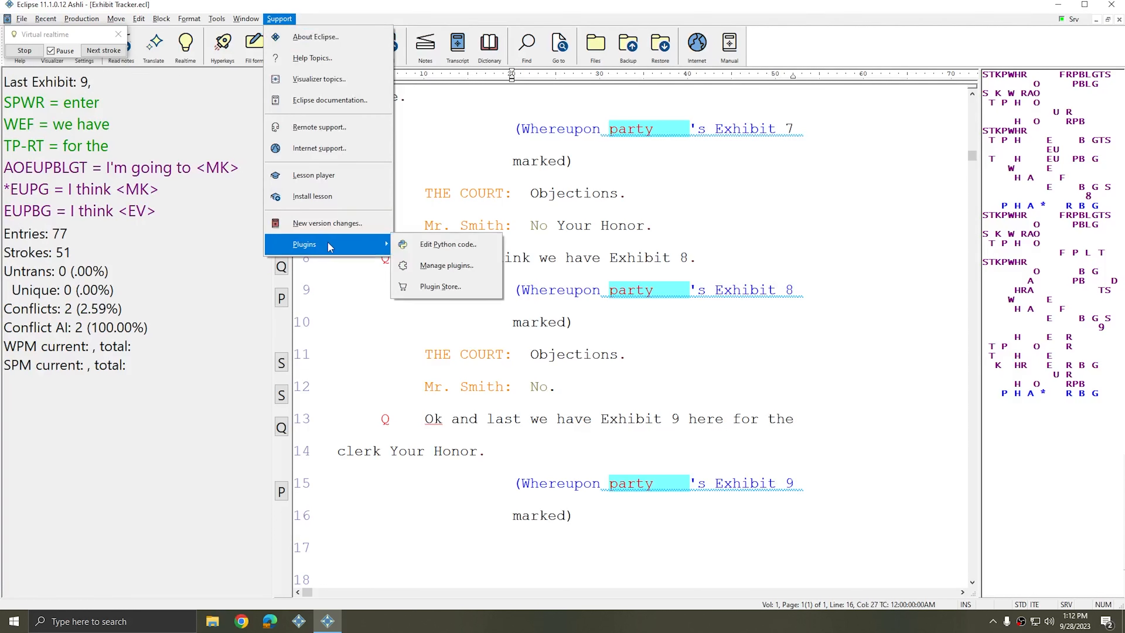
click(421, 248)
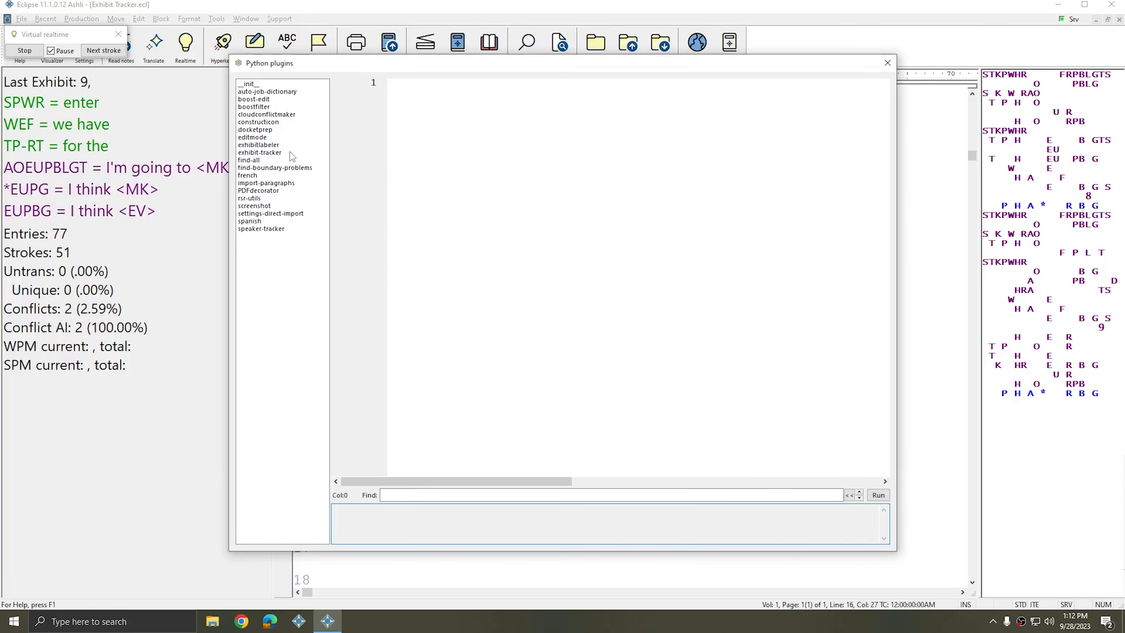
click(274, 153)
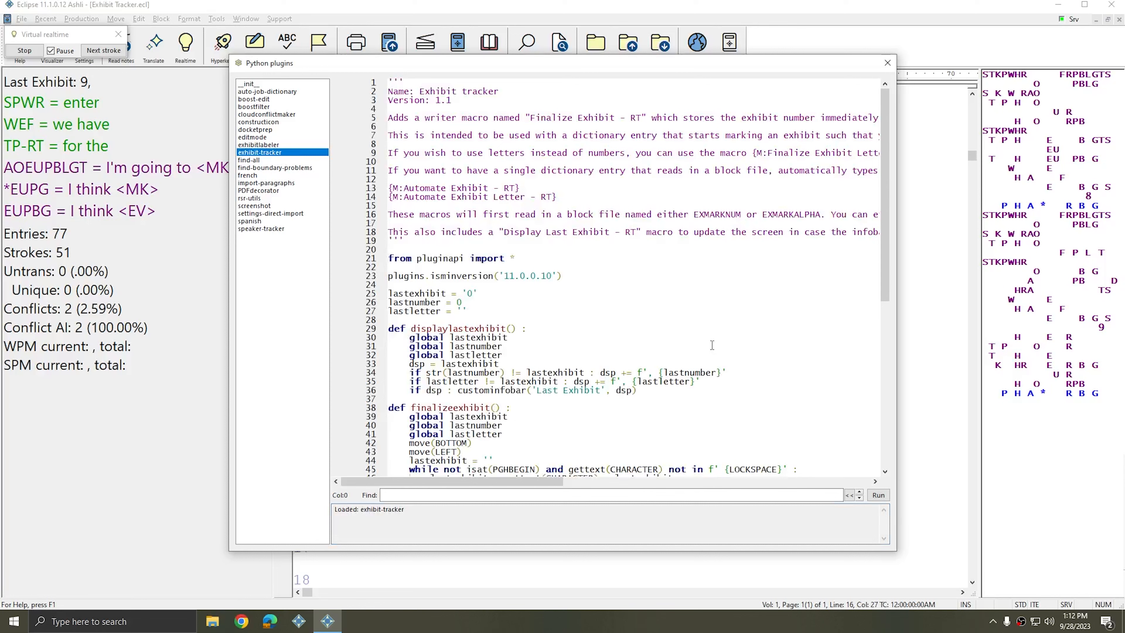
Step: Review the finalizeexhibit and automateexhibit functions, including the translateentry('marked{^)}') line, and close the plugin code
scroll(711, 345, down, 10)
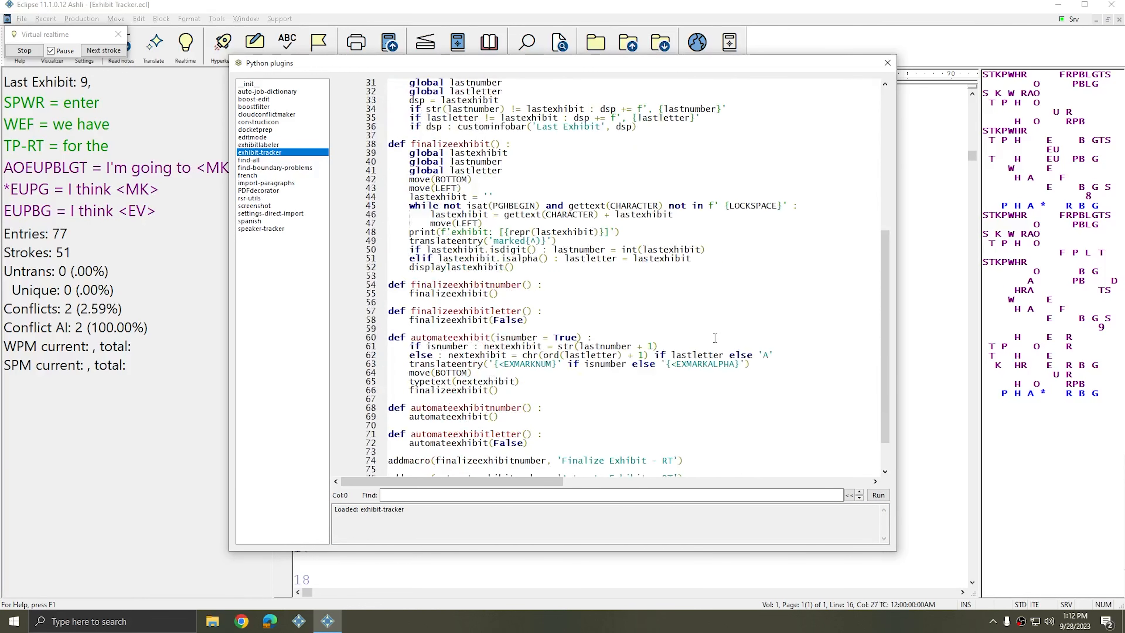
scroll(715, 337, up, 1)
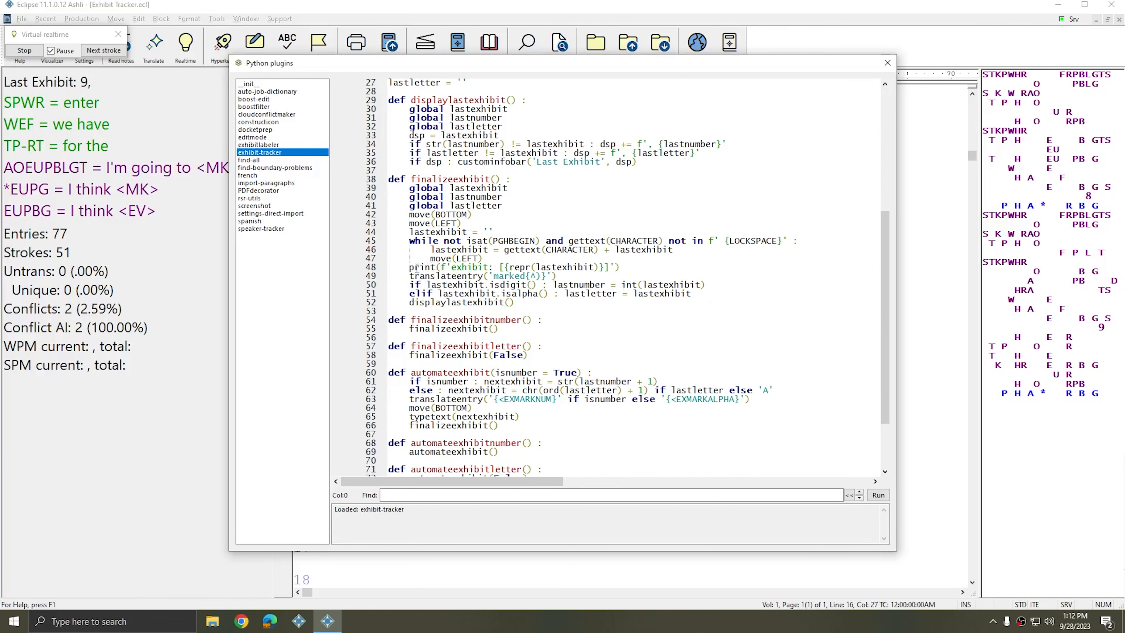
drag(411, 269, 560, 274)
click(575, 275)
scroll(551, 352, down, 3)
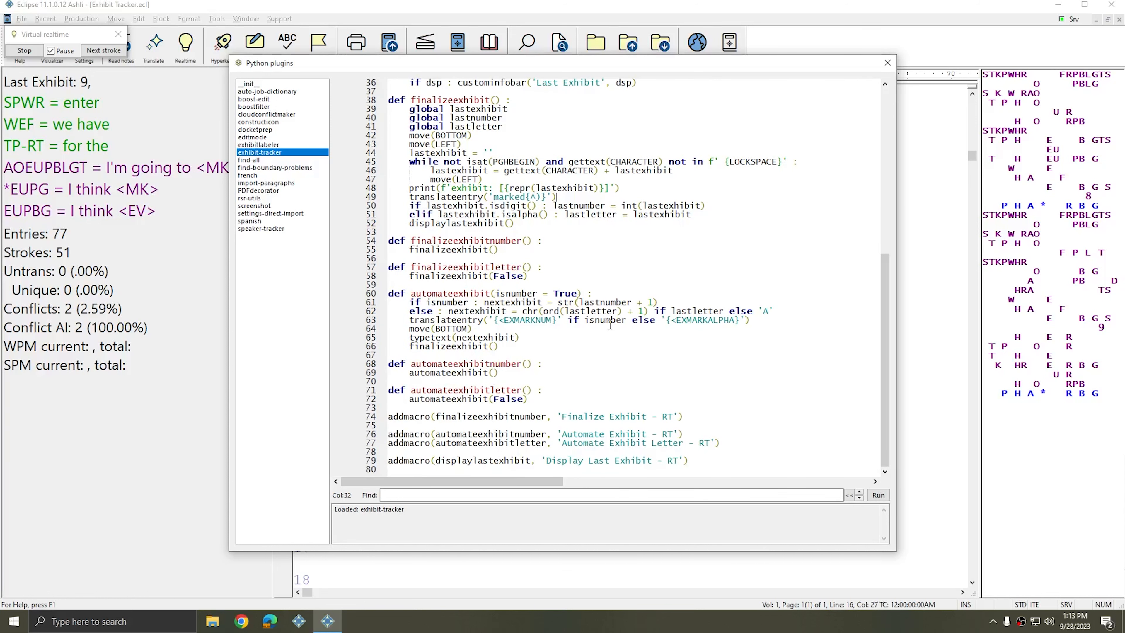
scroll(606, 344, up, 12)
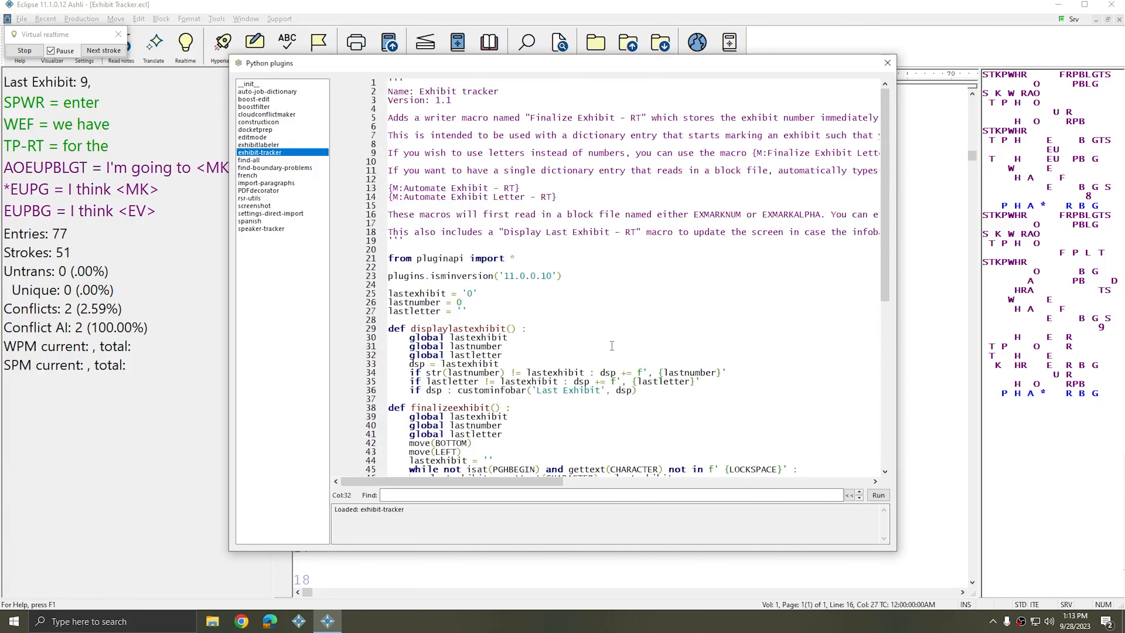
click(888, 63)
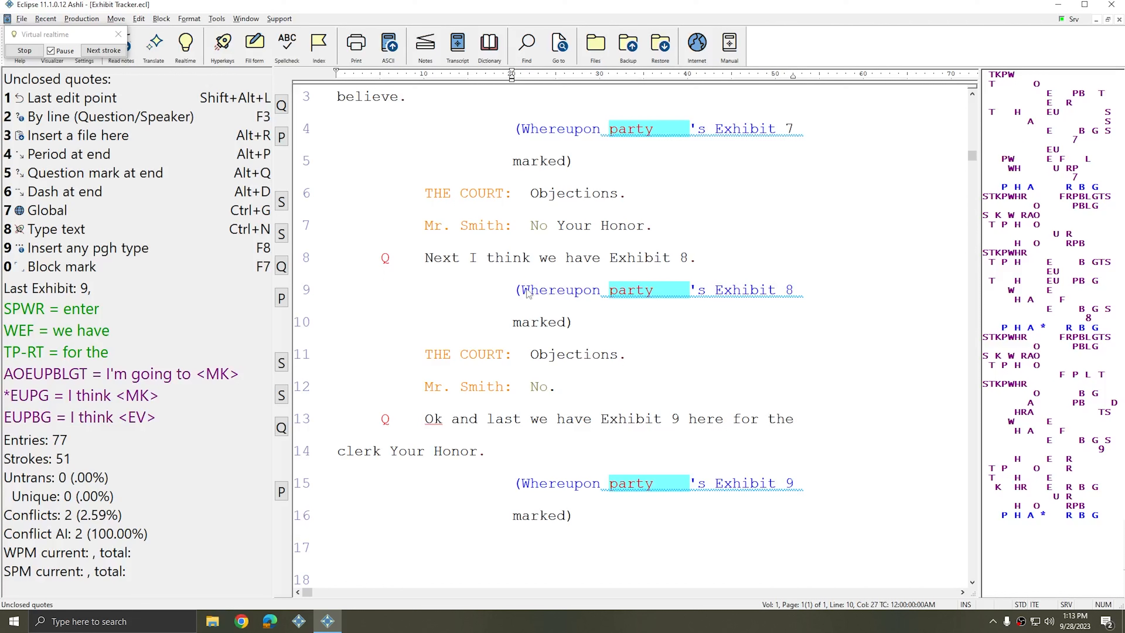
Step: Examine the start of the Exhibit 8 parenthetical and the words "Exhibit 7" in the first parenthetical
click(517, 292)
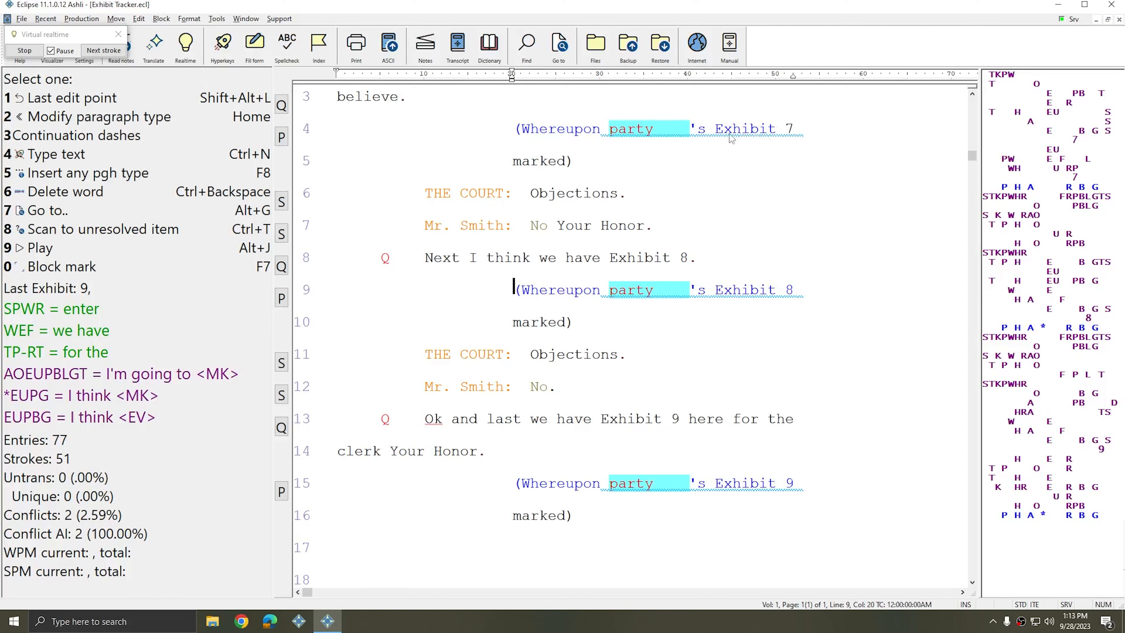
drag(719, 131, 797, 131)
click(799, 130)
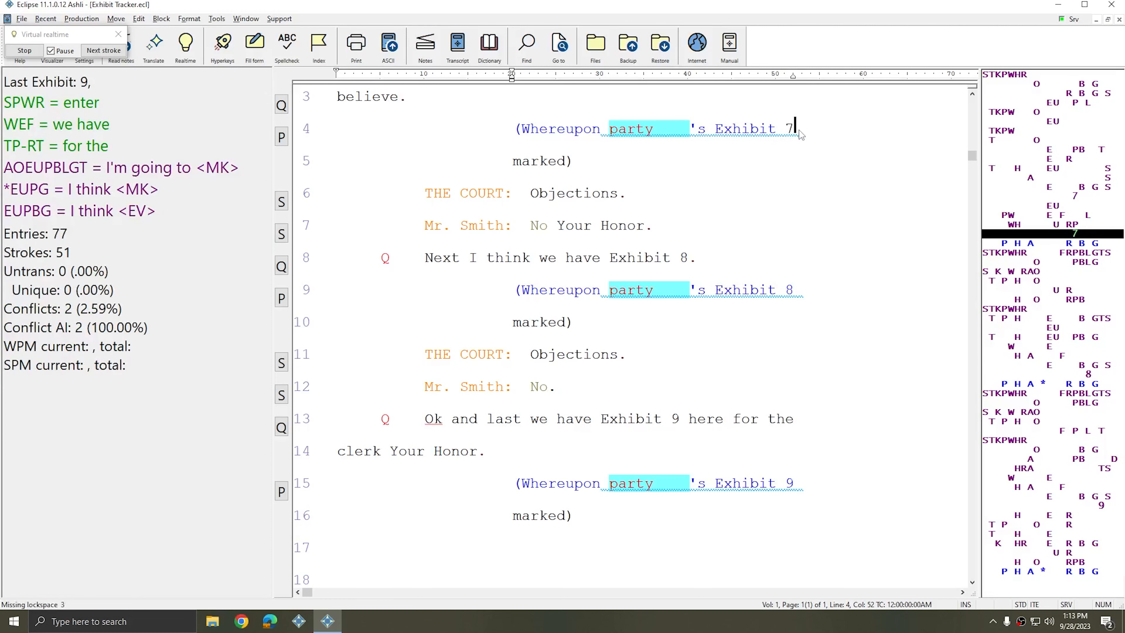